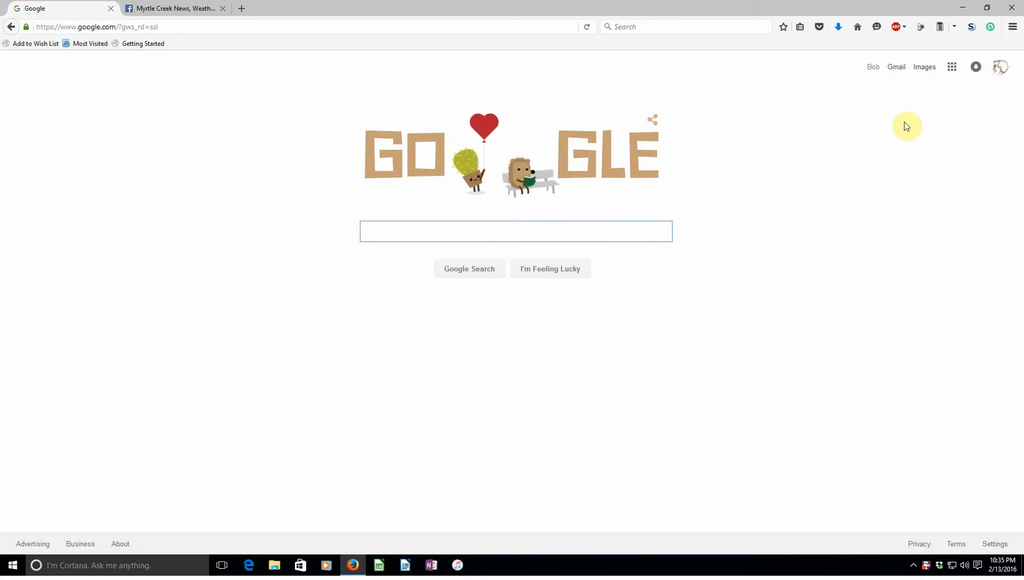
Open a new blank form in Google Forms from Google's full product list.
left_click(951, 68)
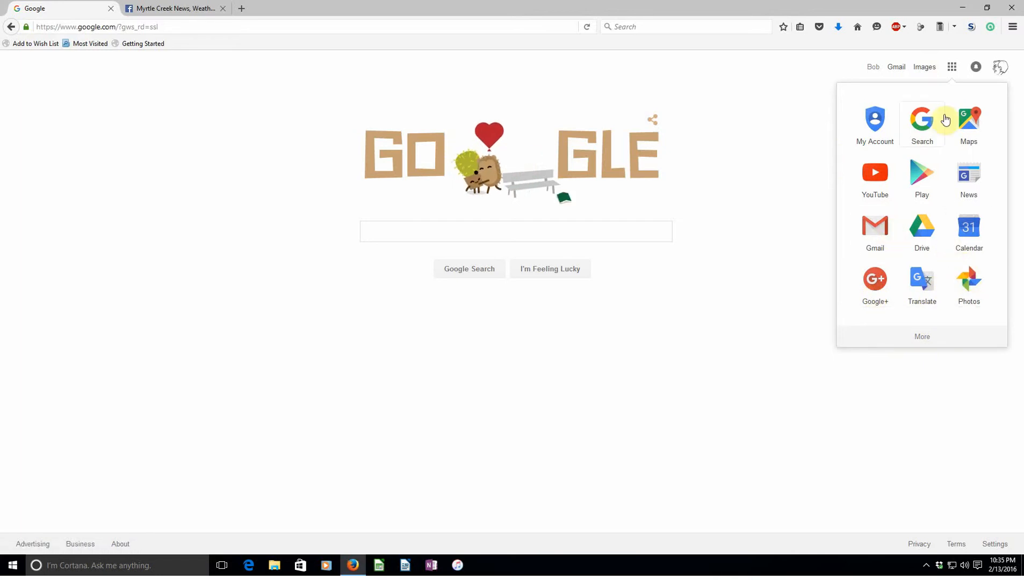
left_click(917, 338)
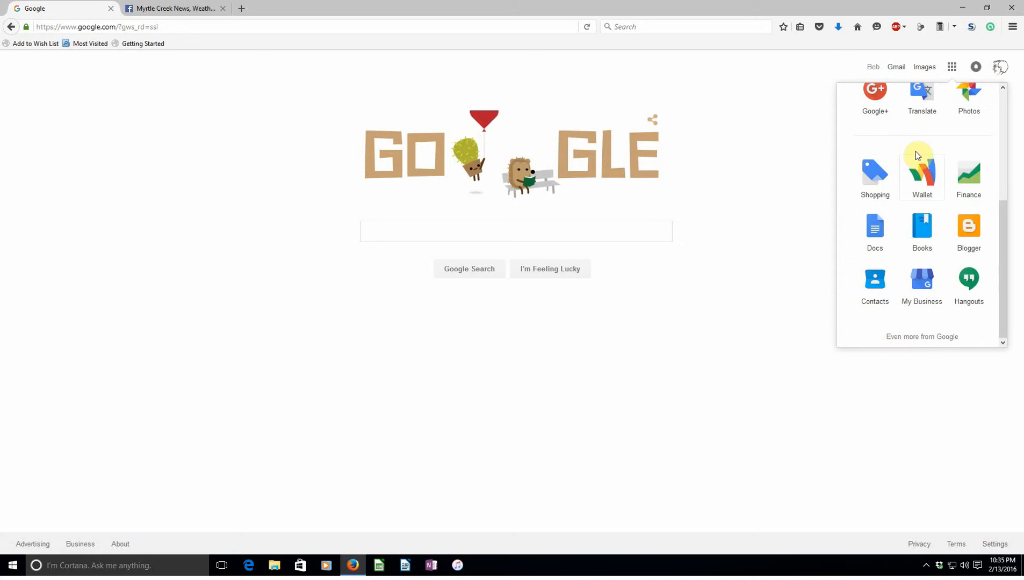
left_click(917, 337)
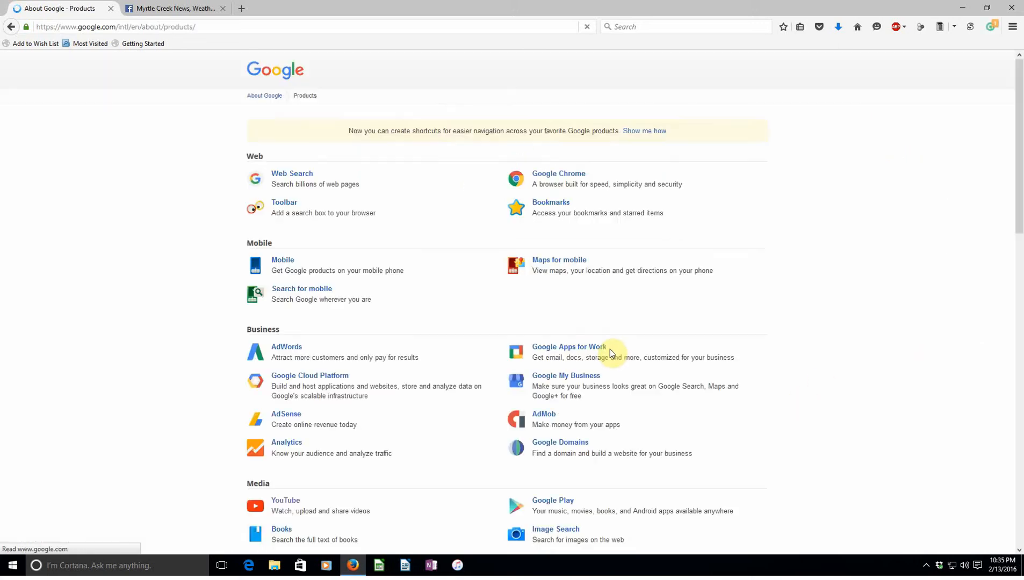
scroll(629, 333, "down", 6)
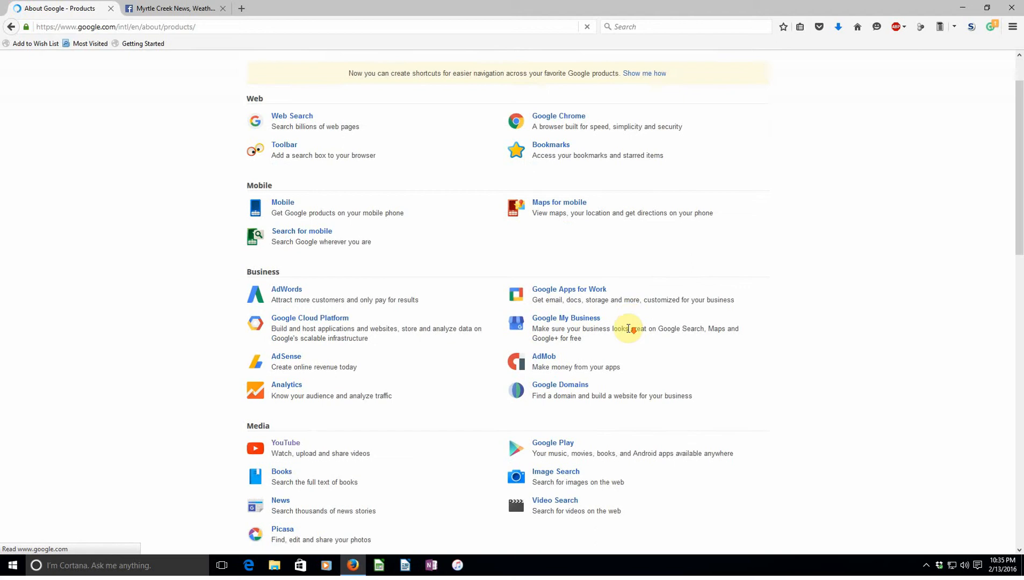
scroll(629, 332, "down", 4)
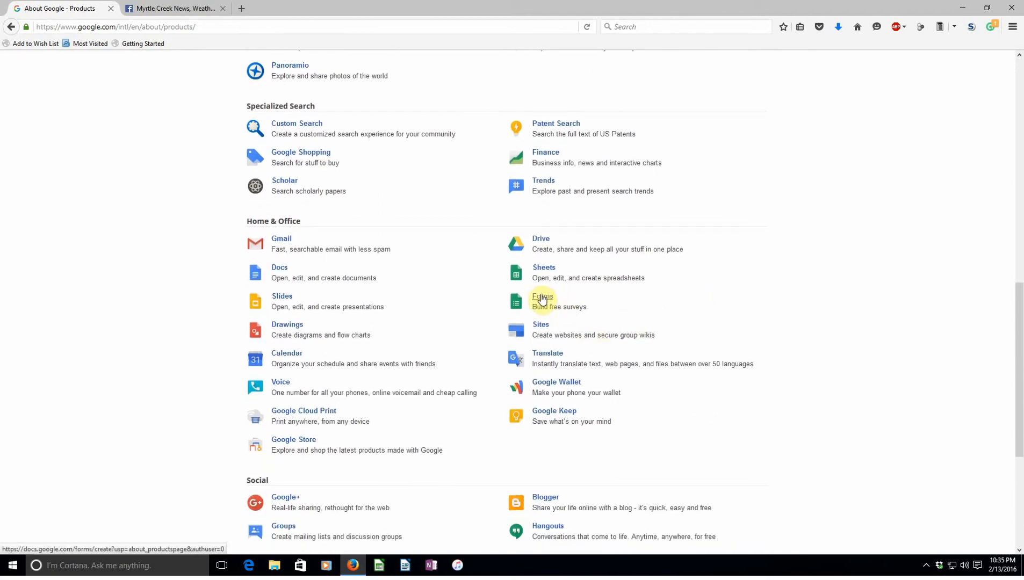
left_click(541, 299)
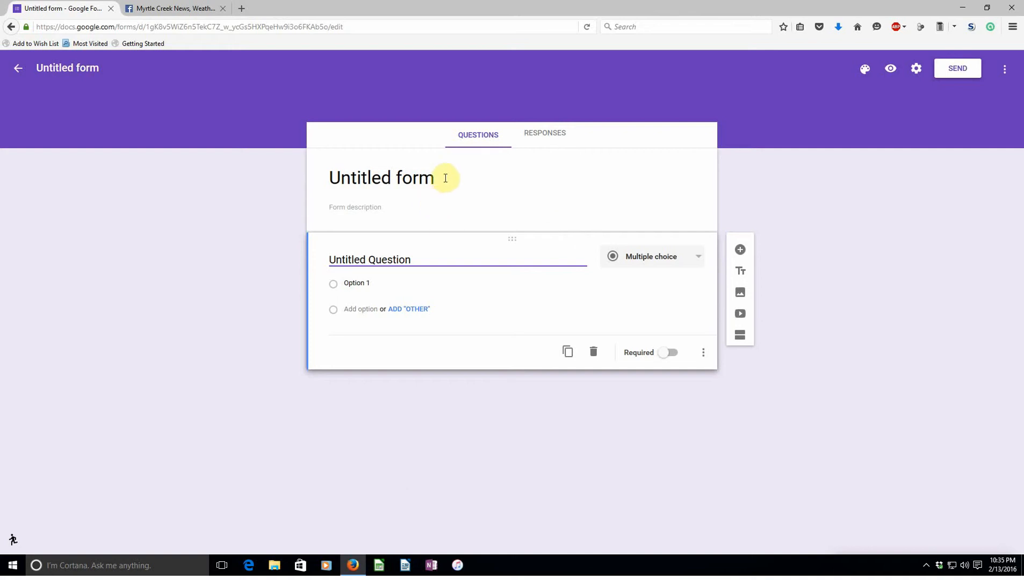
Title the form "Community" and enter the description "Ford Leadership Institute. SUG".
left_click_drag(446, 177, 310, 175)
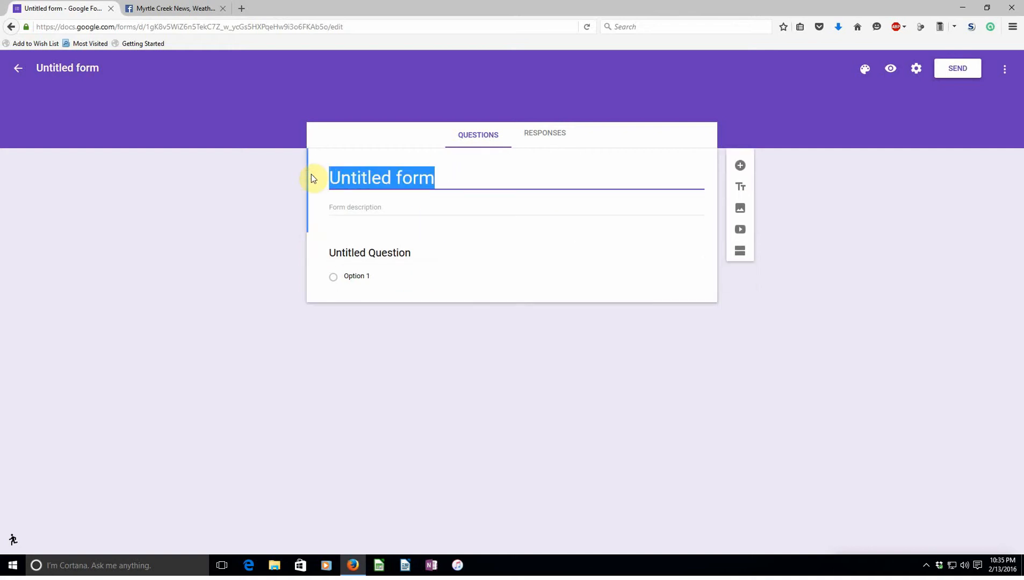
type("Co")
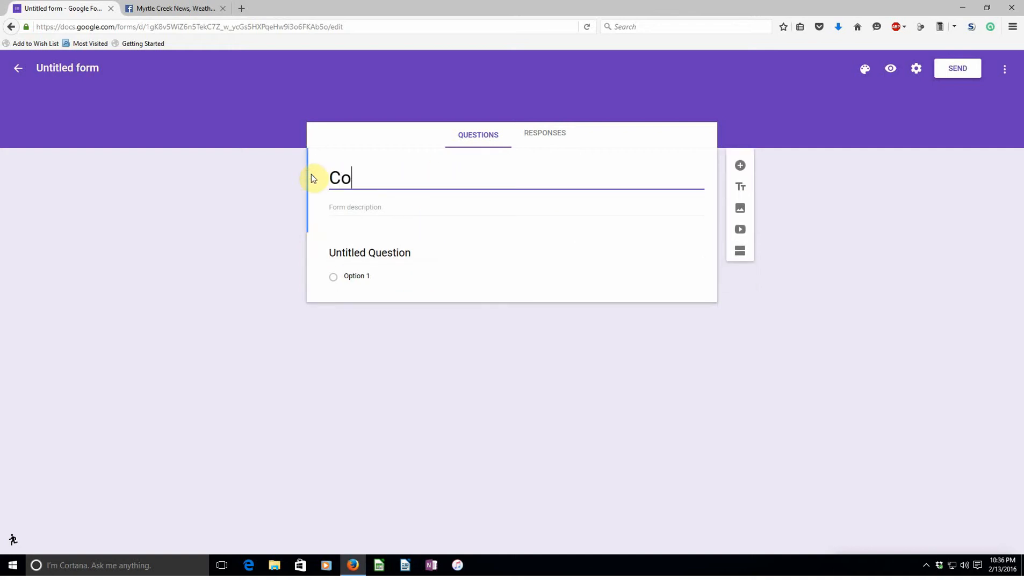
type("mmunity")
key("Tab")
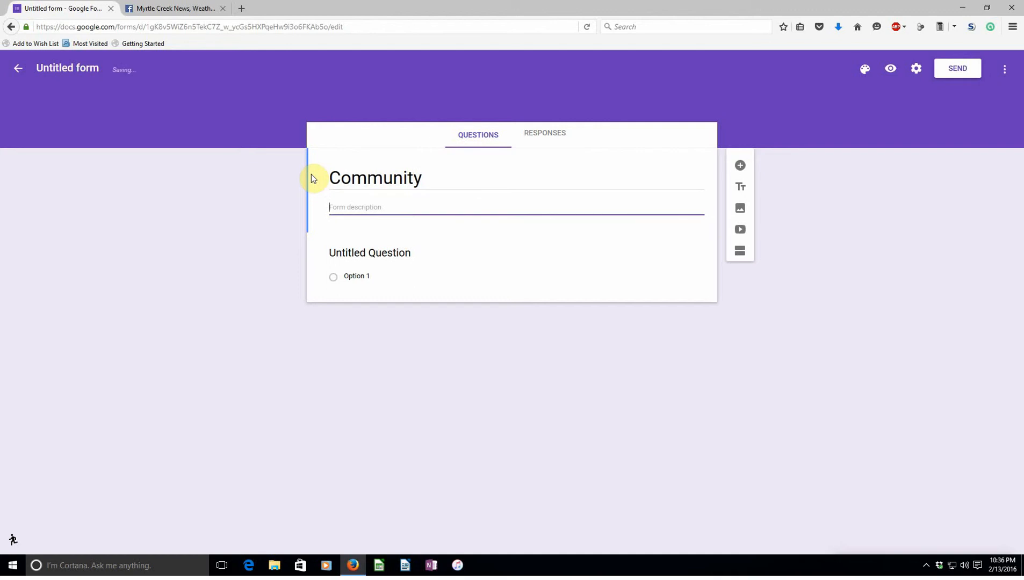
type("Ford Leadership Institute.  SUG")
Set the first question to "What area or places do you consider to be a part of your community?" with a Paragraph answer.
left_click(425, 251)
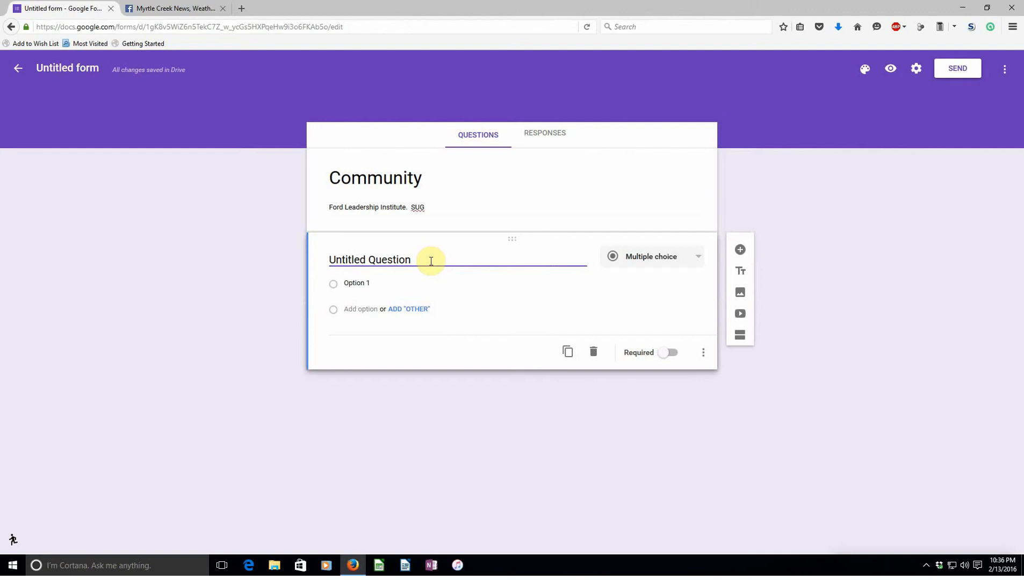
left_click_drag(445, 256, 329, 251)
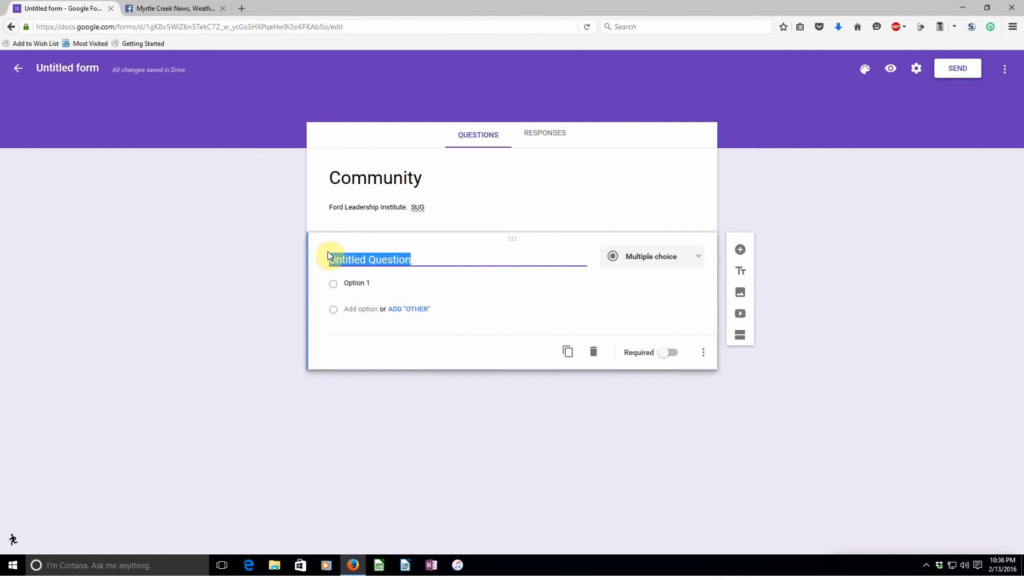
type("What area or ")
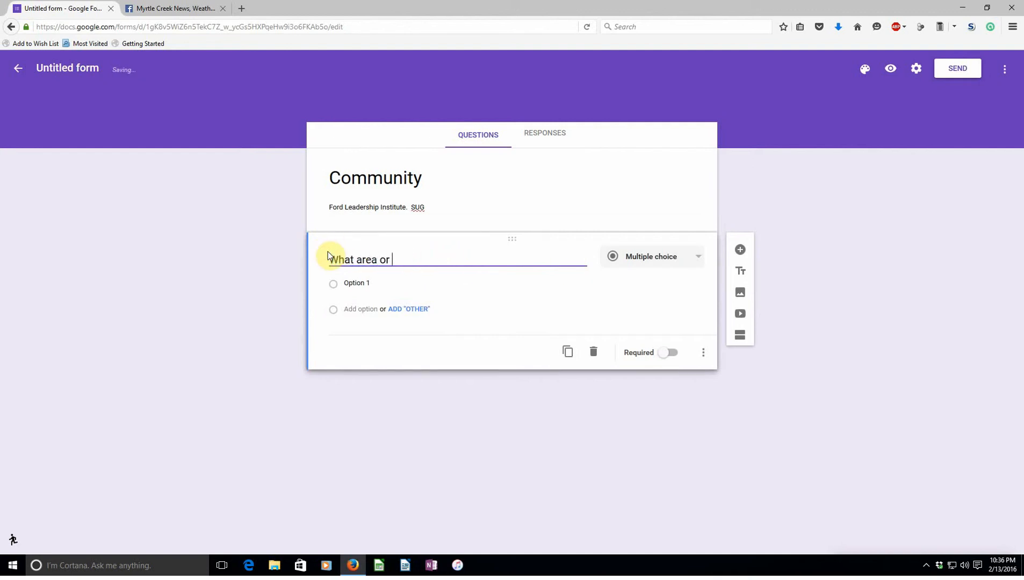
type("places do you ")
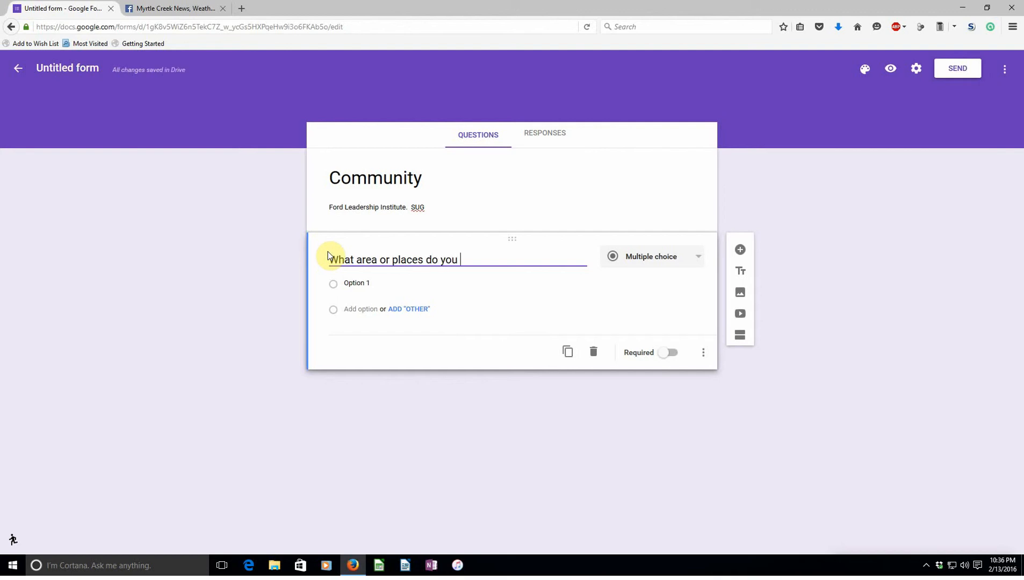
type("consider to b")
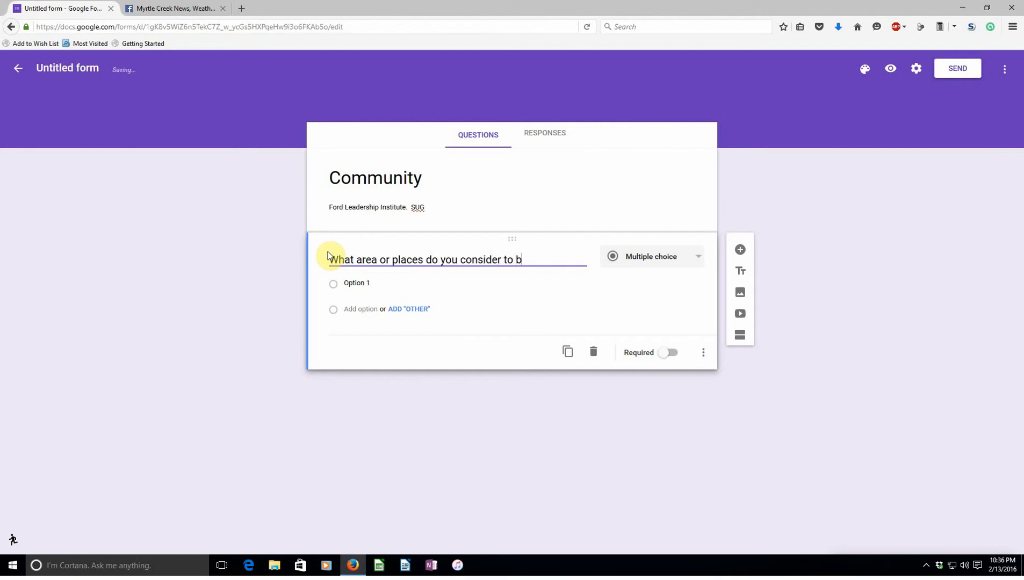
type("e a part of your community?")
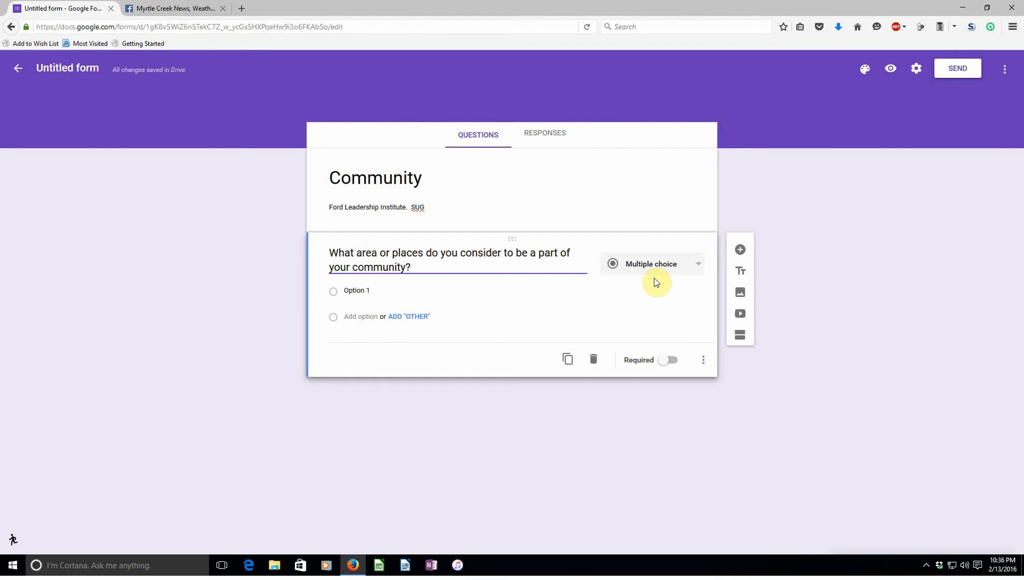
left_click(697, 267)
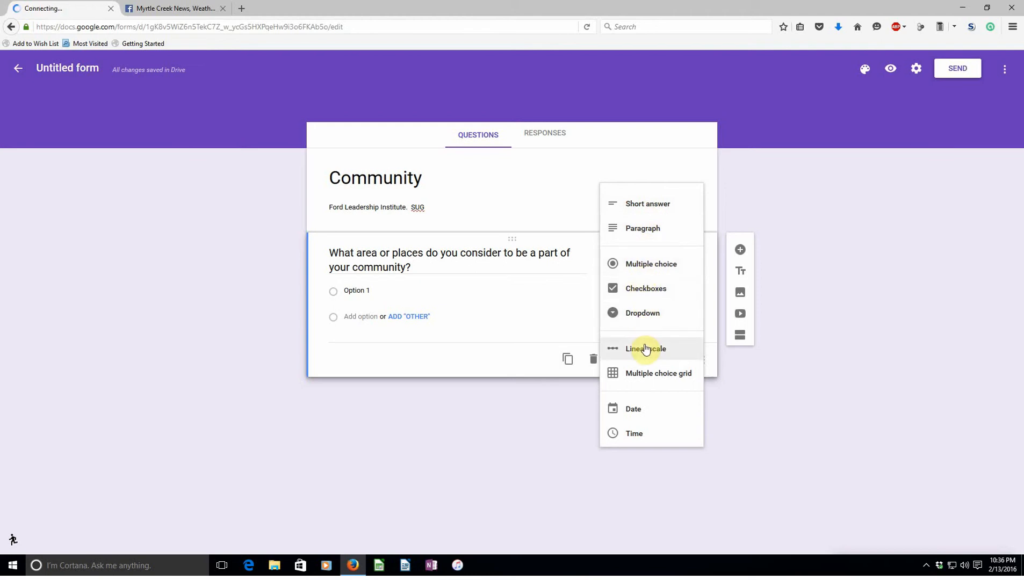
left_click(649, 232)
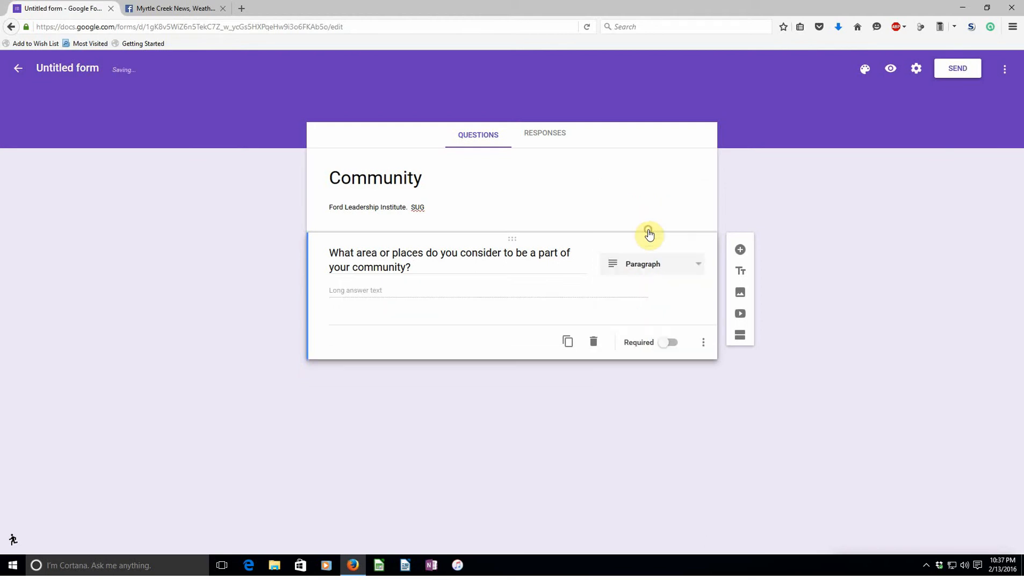
left_click(423, 253)
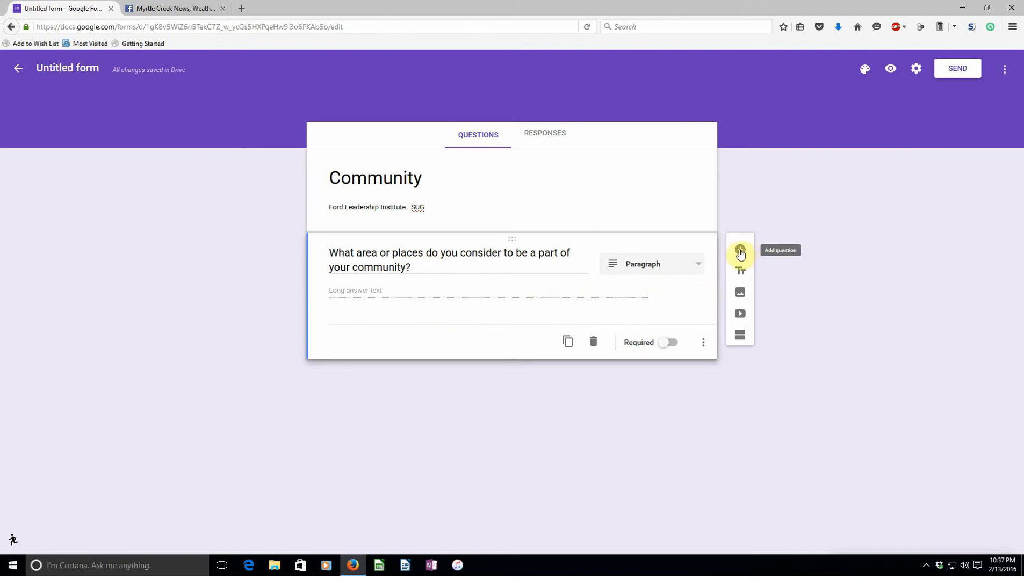
Add a second question, "What do you love about our community?", with a Paragraph answer.
left_click(740, 250)
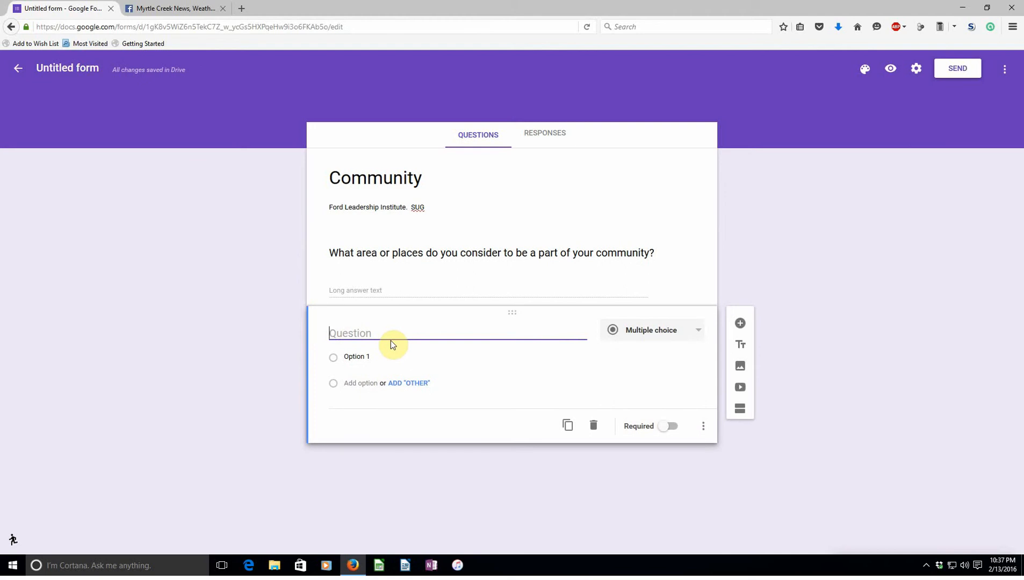
type("What do you love about ou")
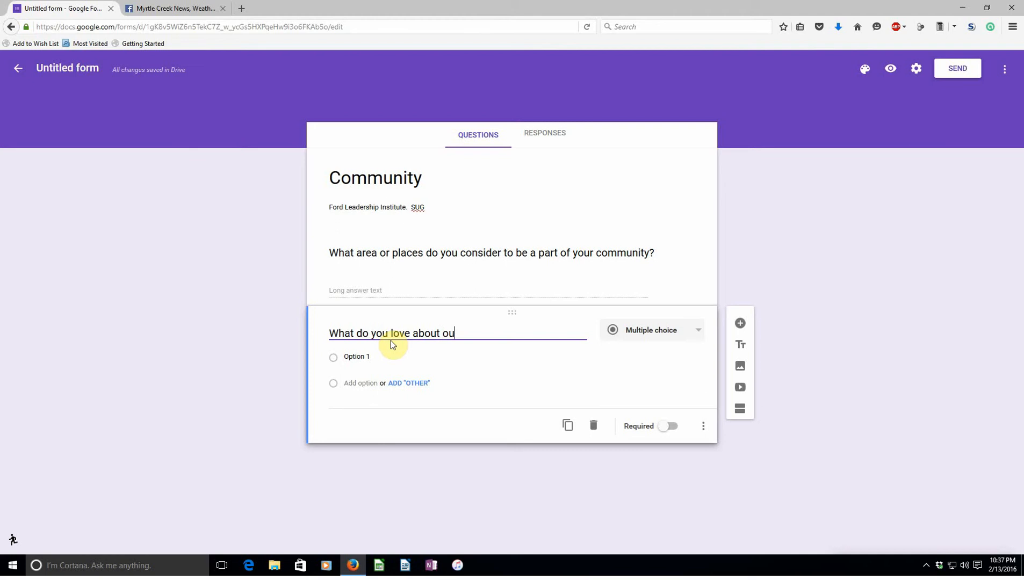
type("r community?")
left_click(700, 341)
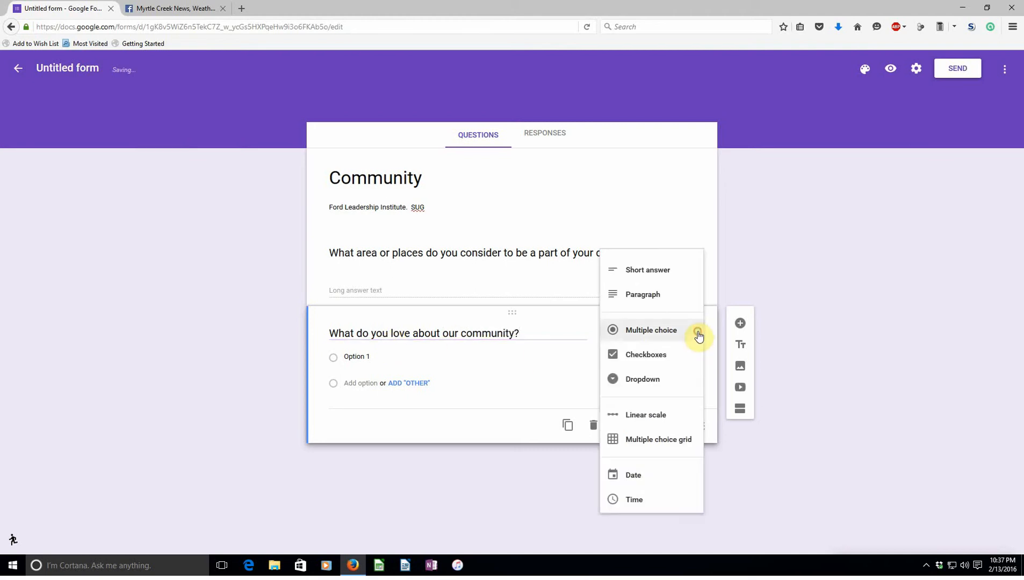
left_click(653, 295)
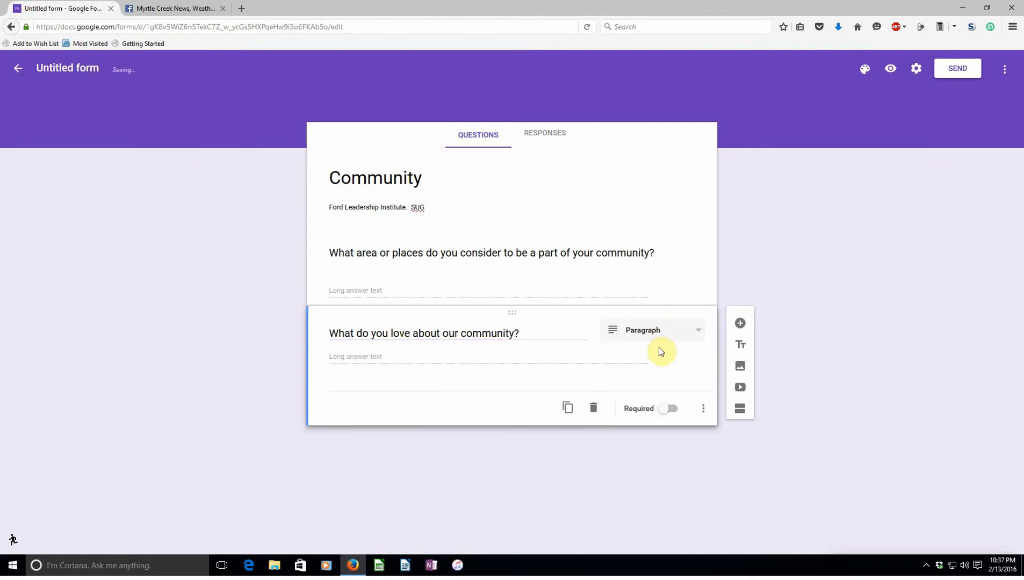
Add a third question, "What would you change about our community?", with a Paragraph answer.
left_click(740, 323)
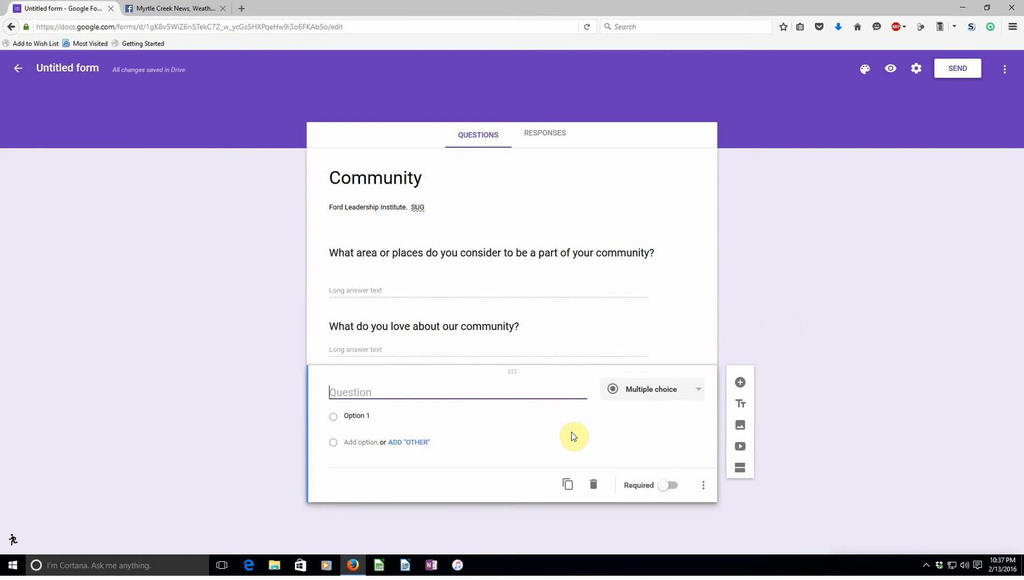
type("What would you chan")
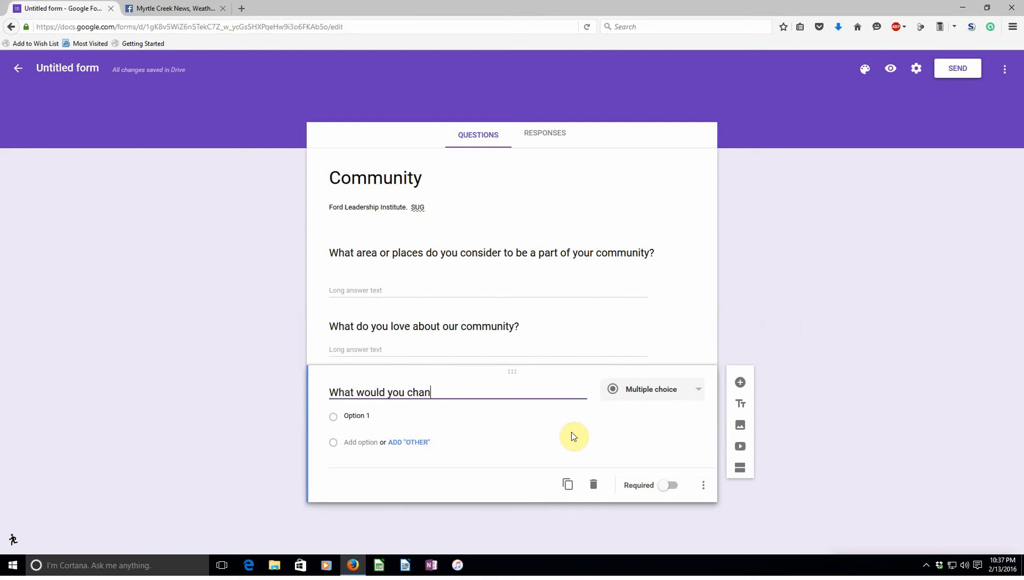
type("ge about our commu")
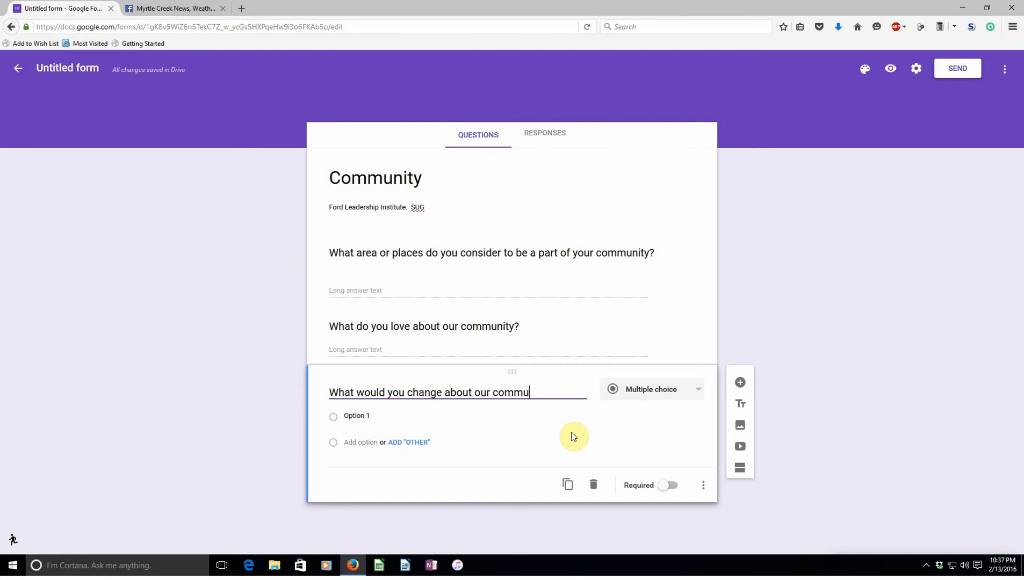
type("nity?")
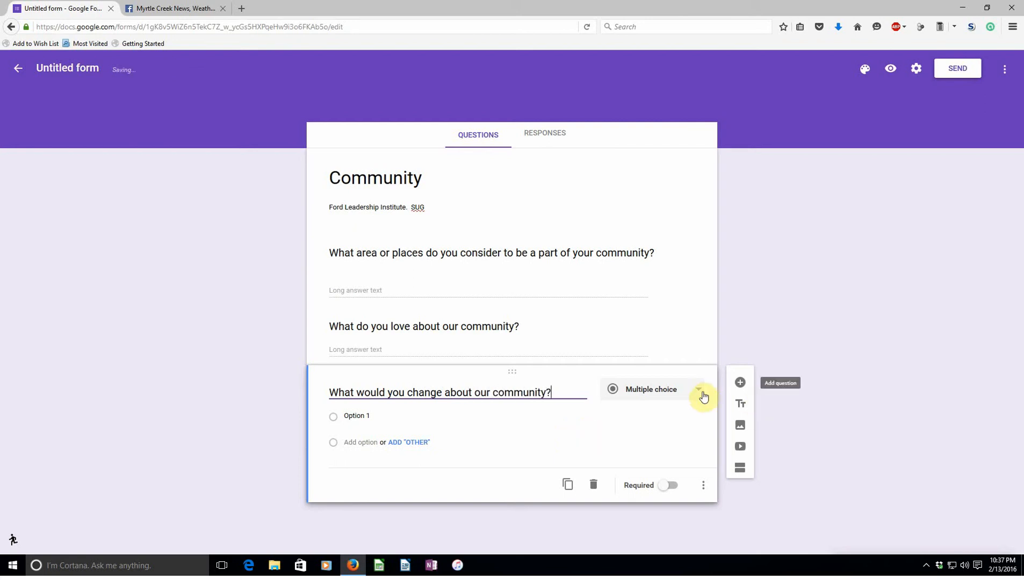
left_click(699, 390)
left_click(645, 359)
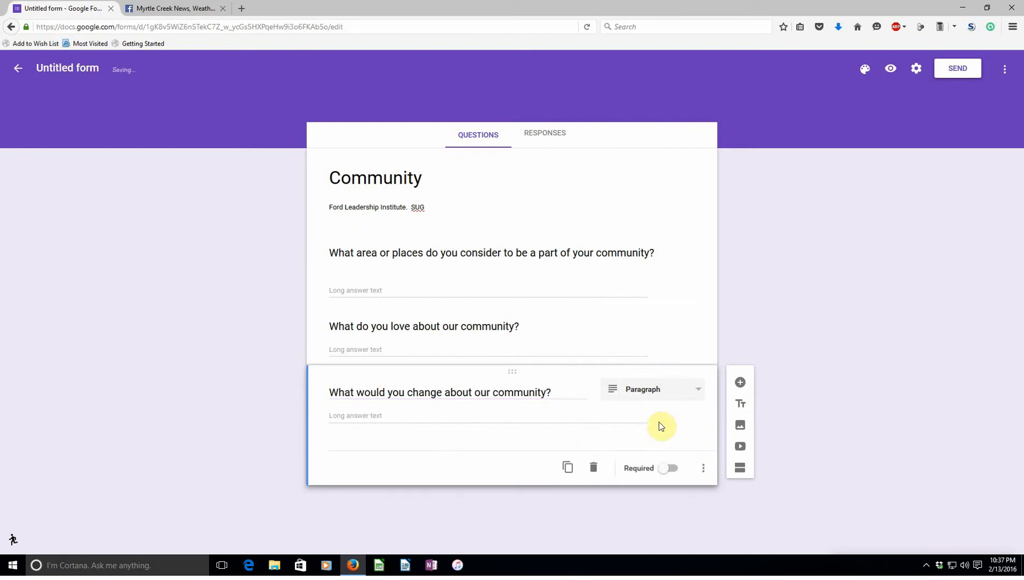
Add a fourth question, "What would you invest your time or resources in?", with a Paragraph answer.
left_click(740, 382)
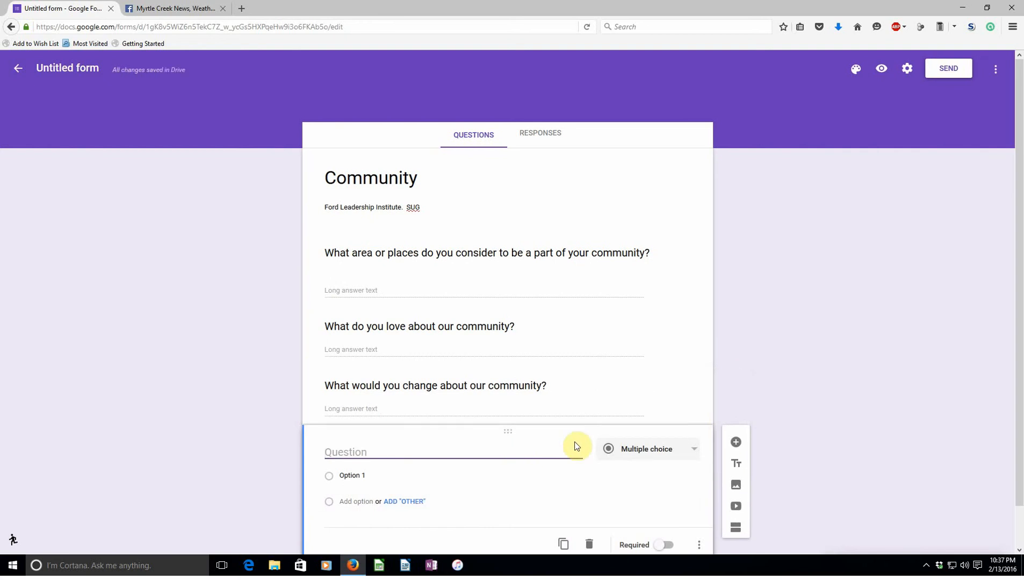
type("What would you invest")
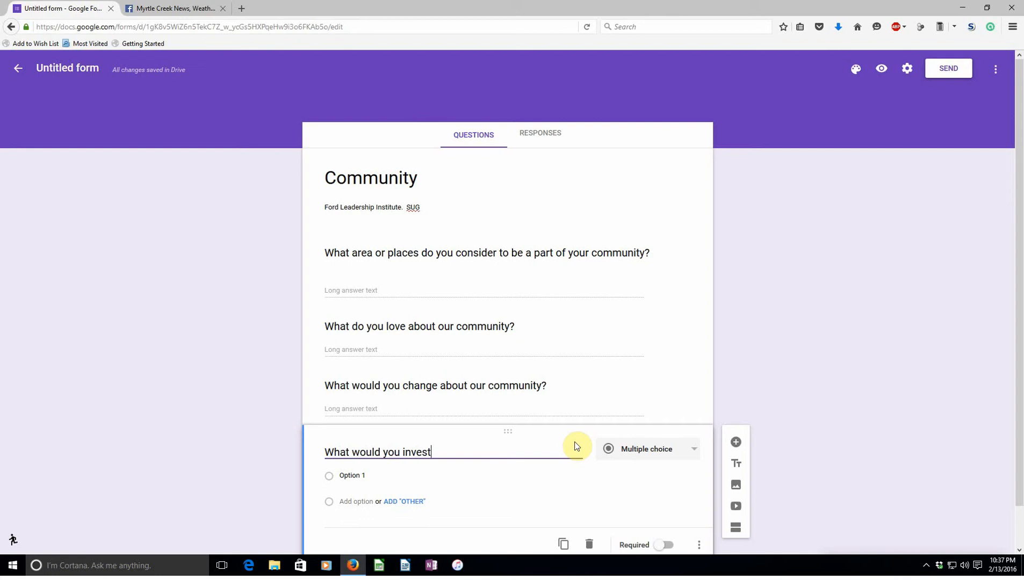
type(" your time or resources in?")
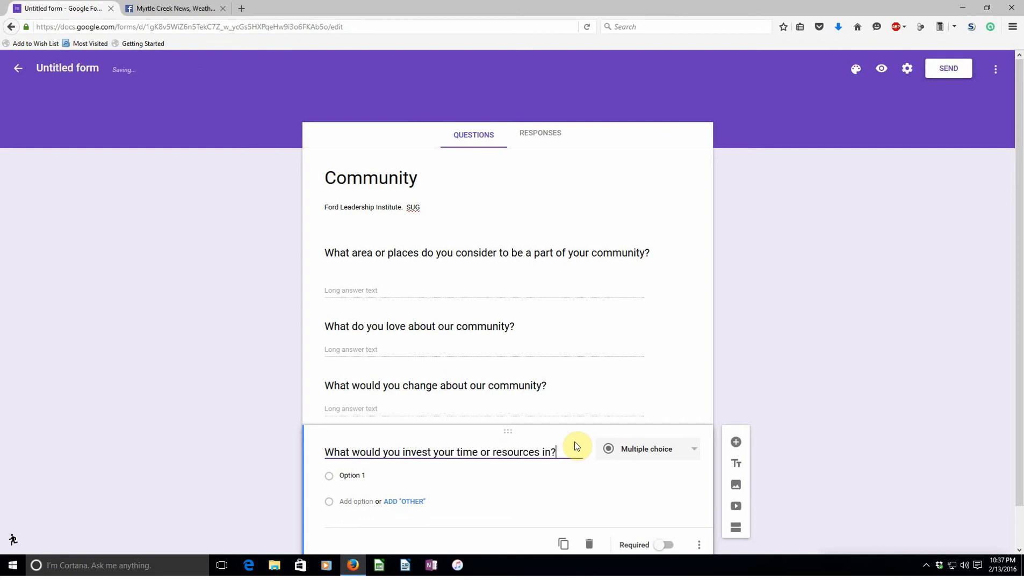
left_click(694, 451)
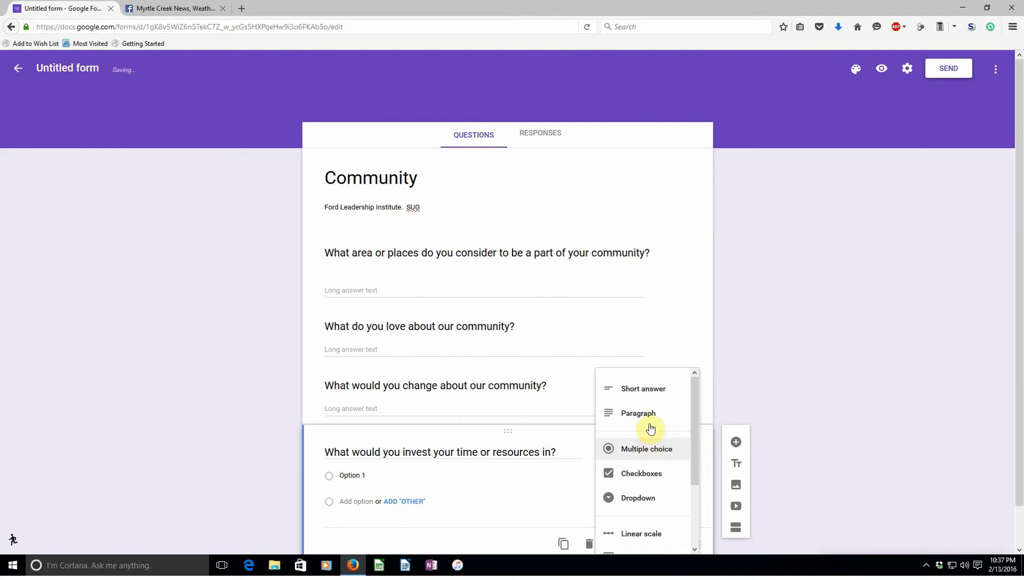
left_click(645, 424)
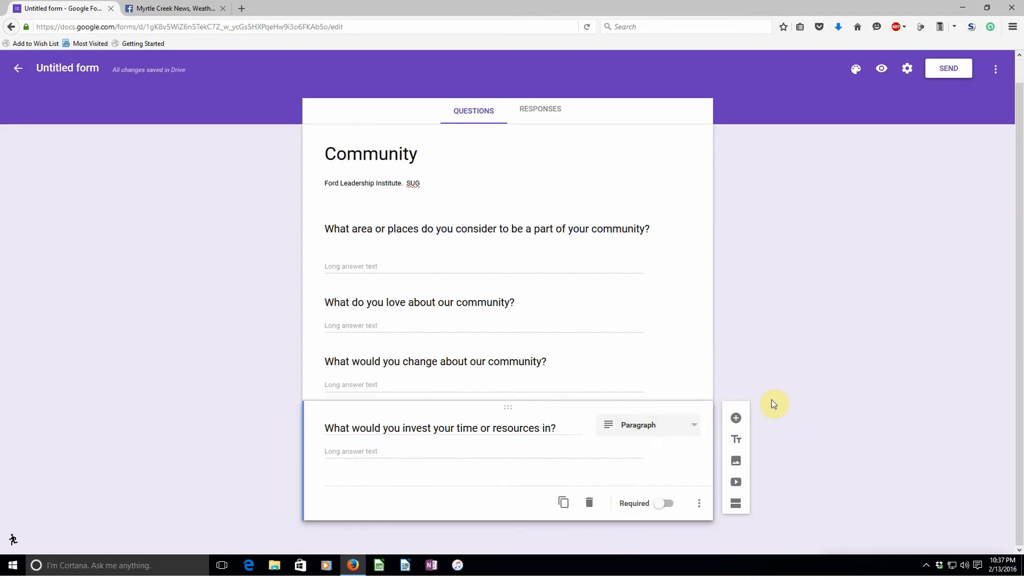
Add a fifth question, "If you would like to volunteer in our community, please leave your name and number below.", with a Short answer.
left_click(735, 418)
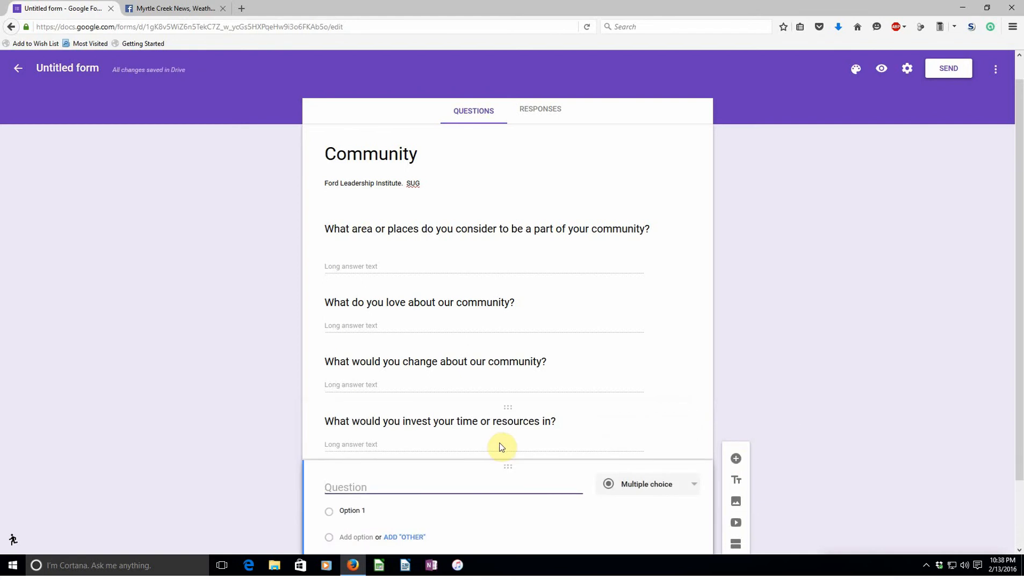
type("If you would like t")
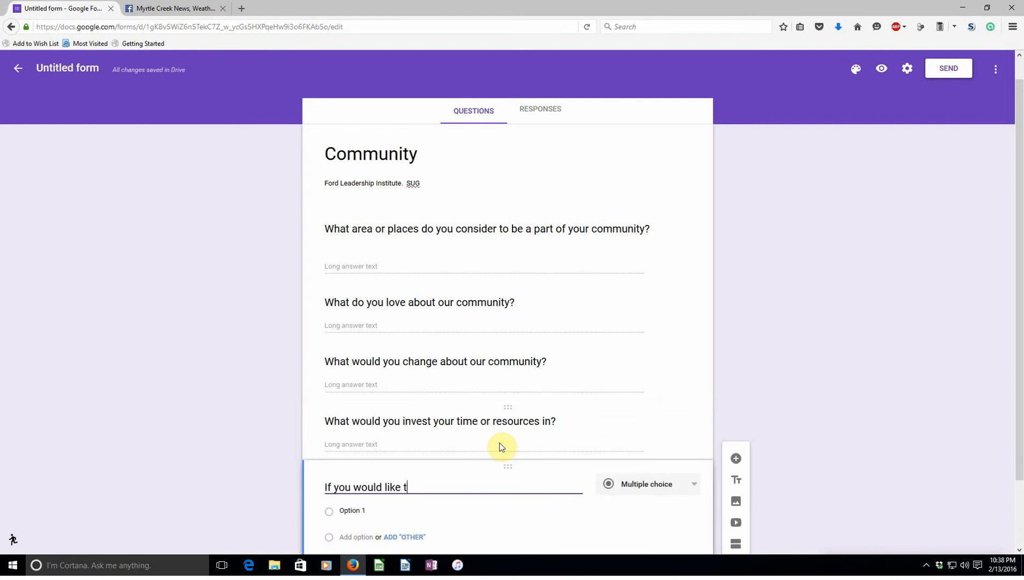
type("o volunteer in our community")
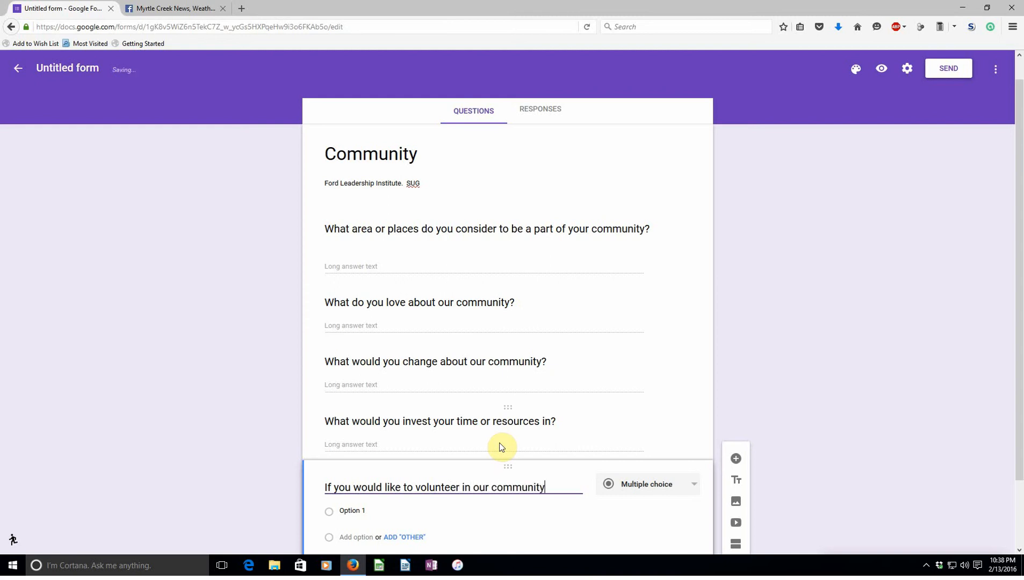
type(", please leave your ")
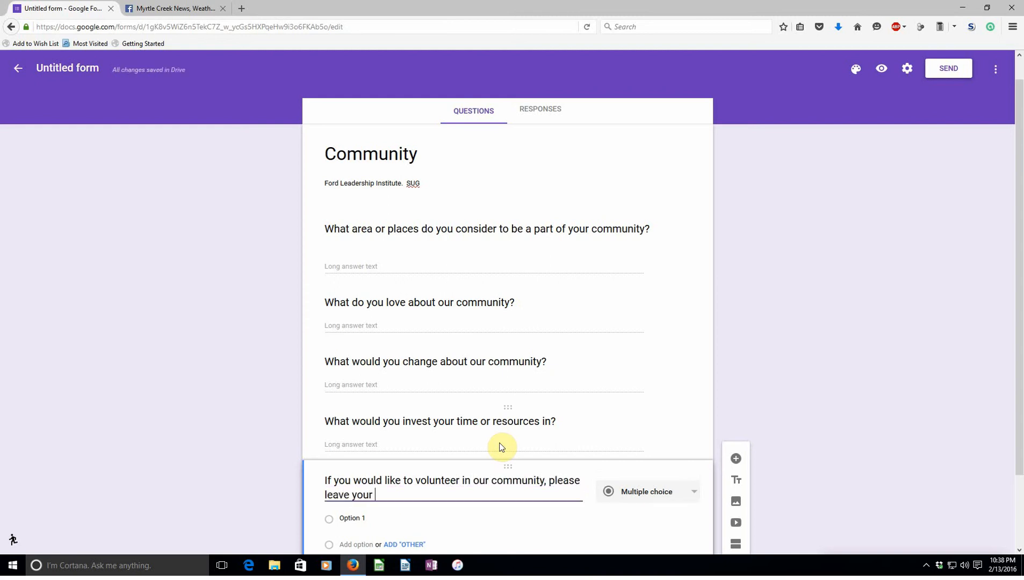
type("name and number  b")
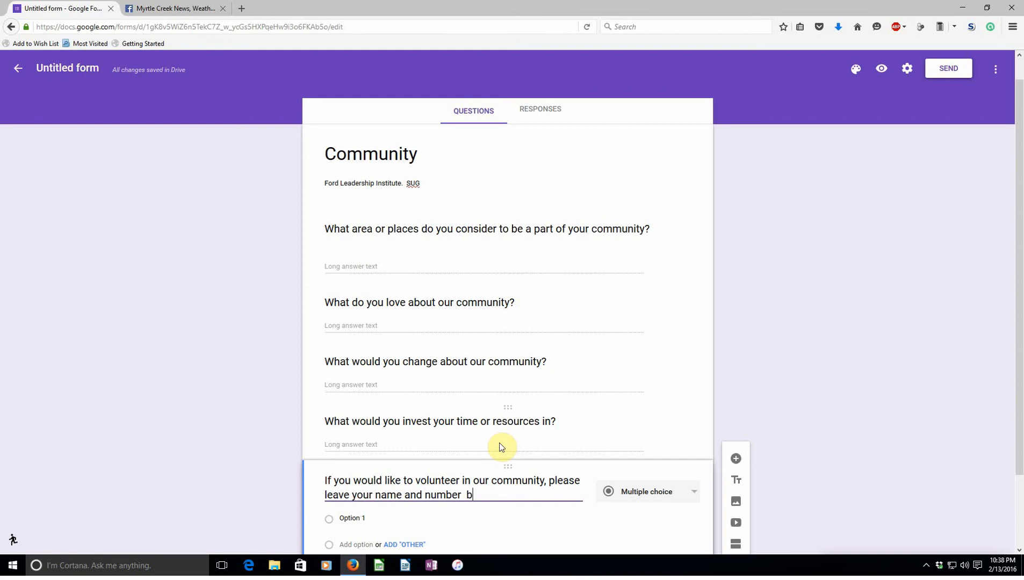
type("elow.")
scroll(499, 446, "down", 2)
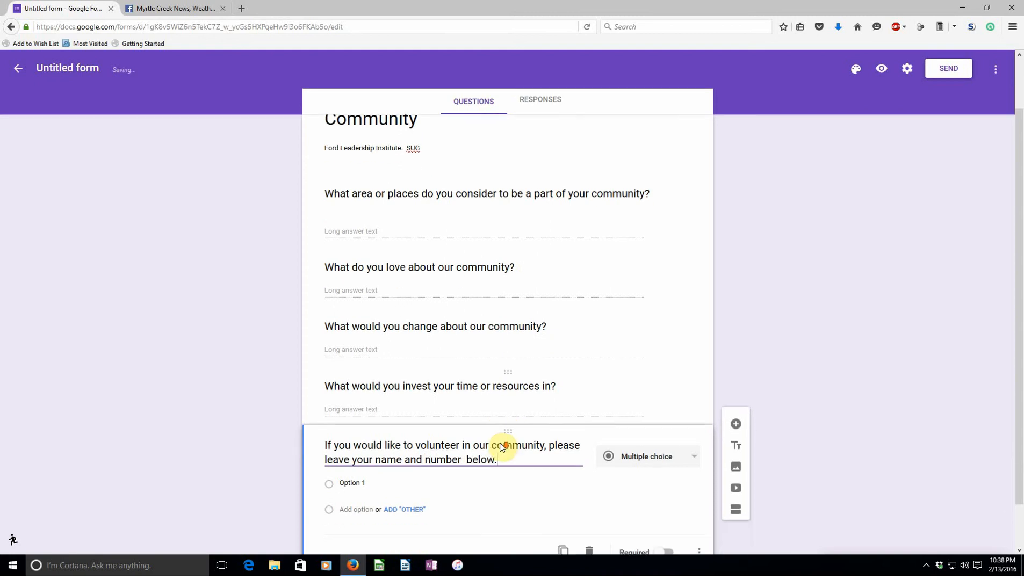
left_click(692, 437)
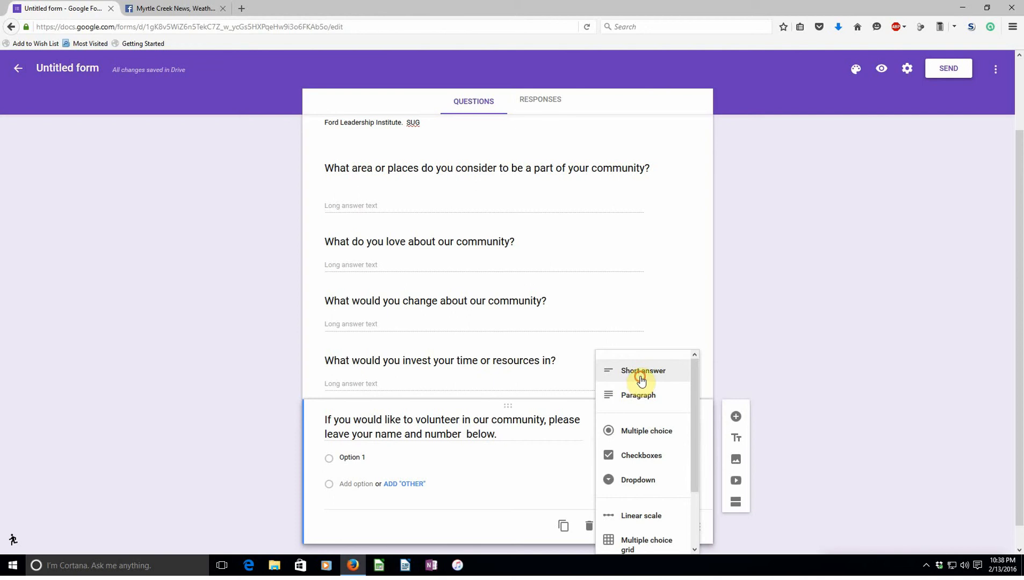
left_click(638, 375)
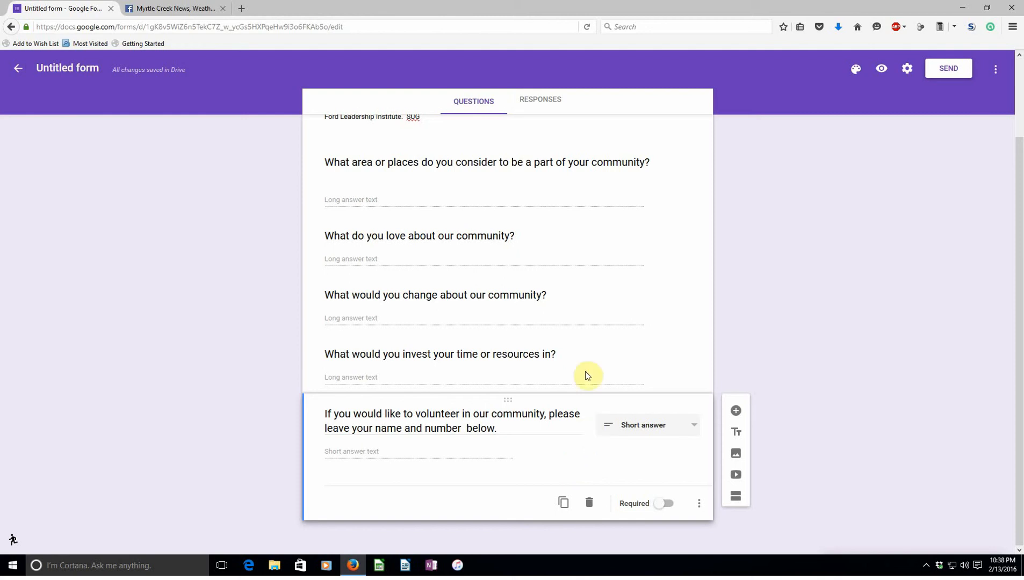
Copy the form's shareable link from the sending options and close the Send form dialog.
scroll(578, 365, "up", 3)
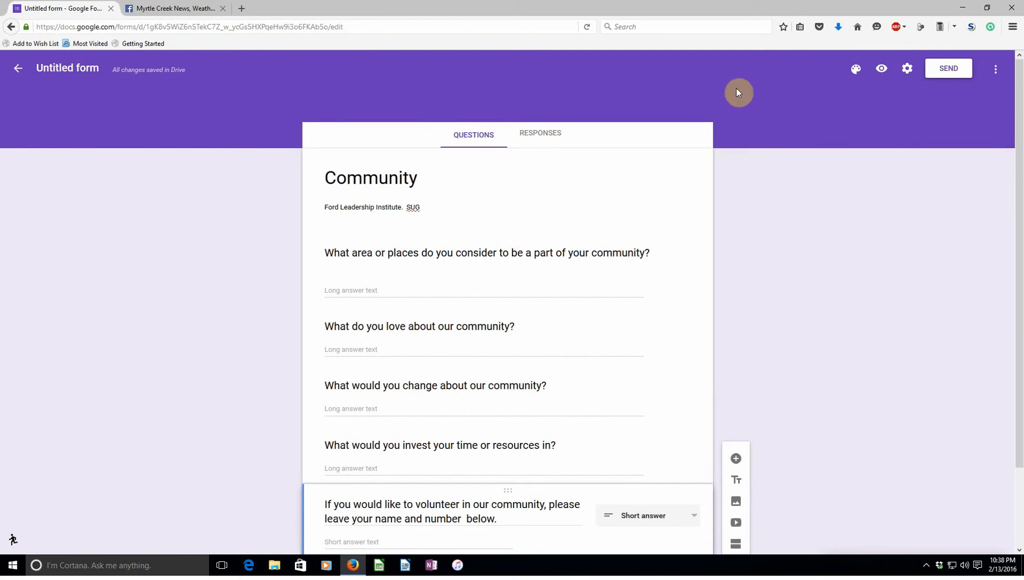
left_click(953, 75)
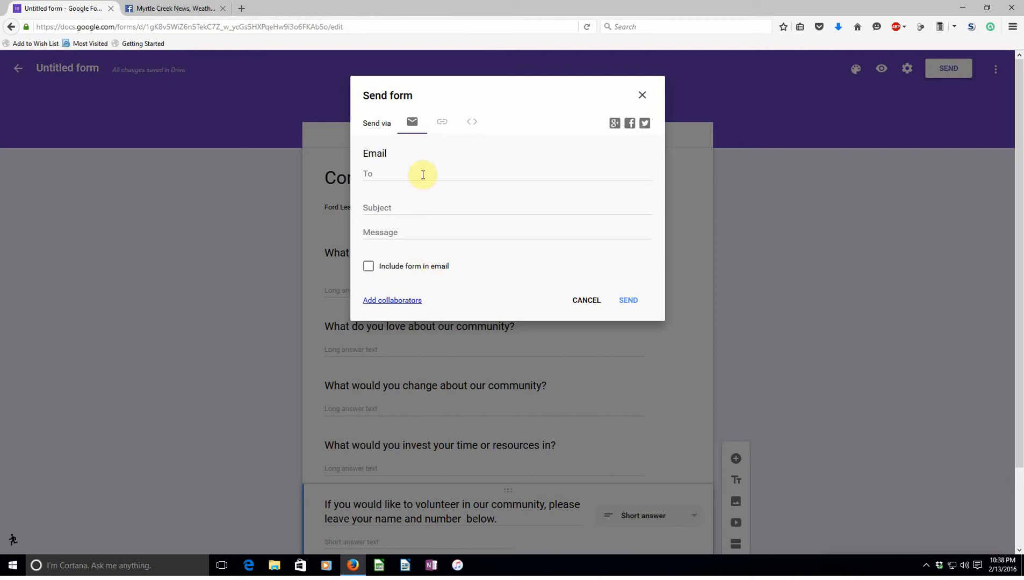
left_click(442, 128)
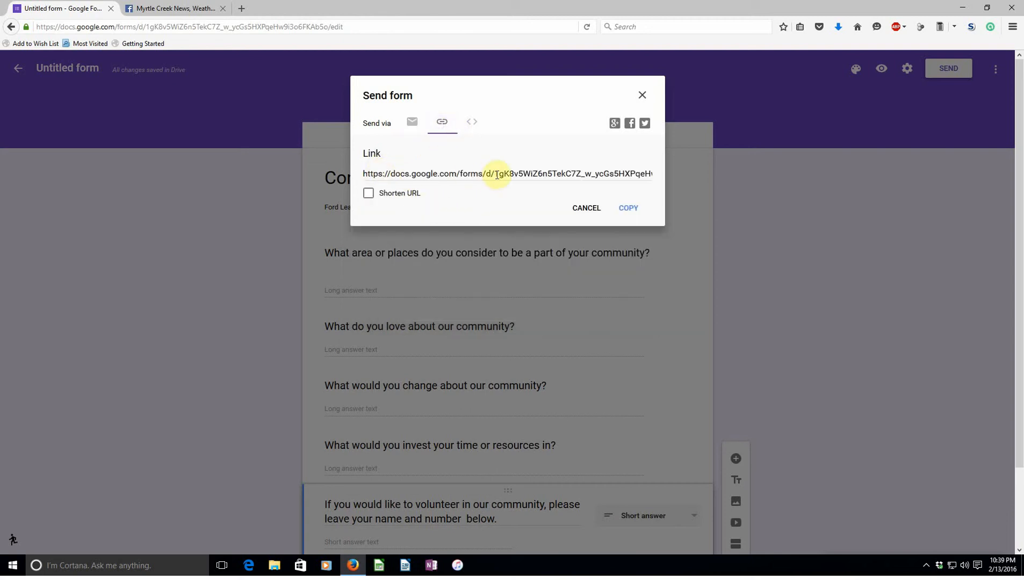
left_click(472, 172)
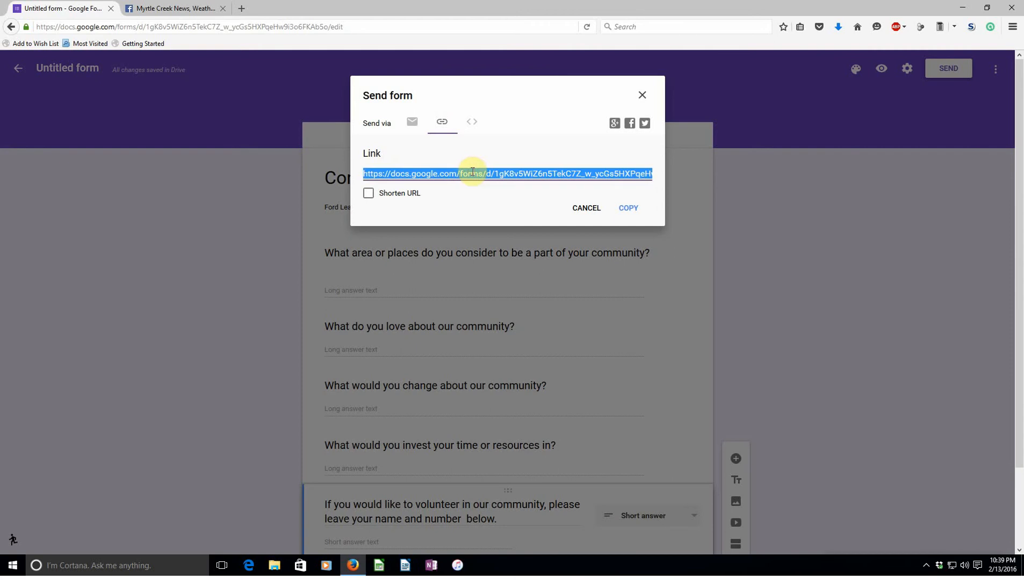
right_click(473, 172)
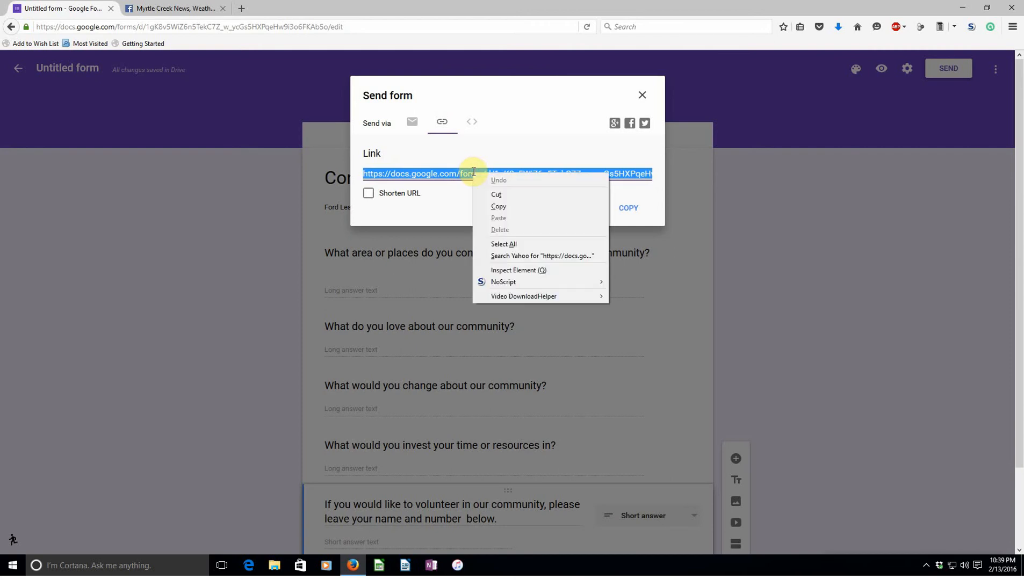
left_click(498, 206)
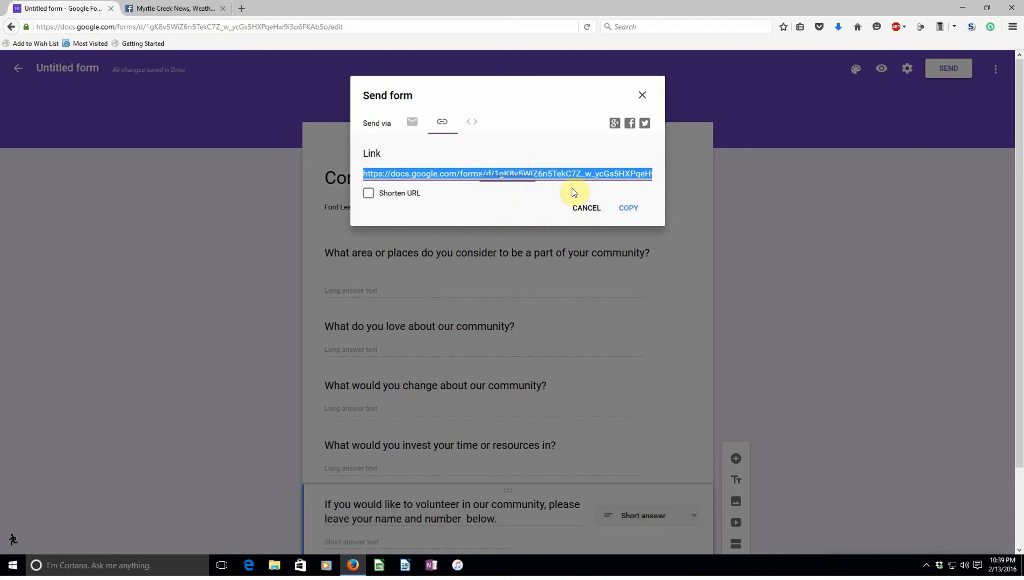
left_click(643, 94)
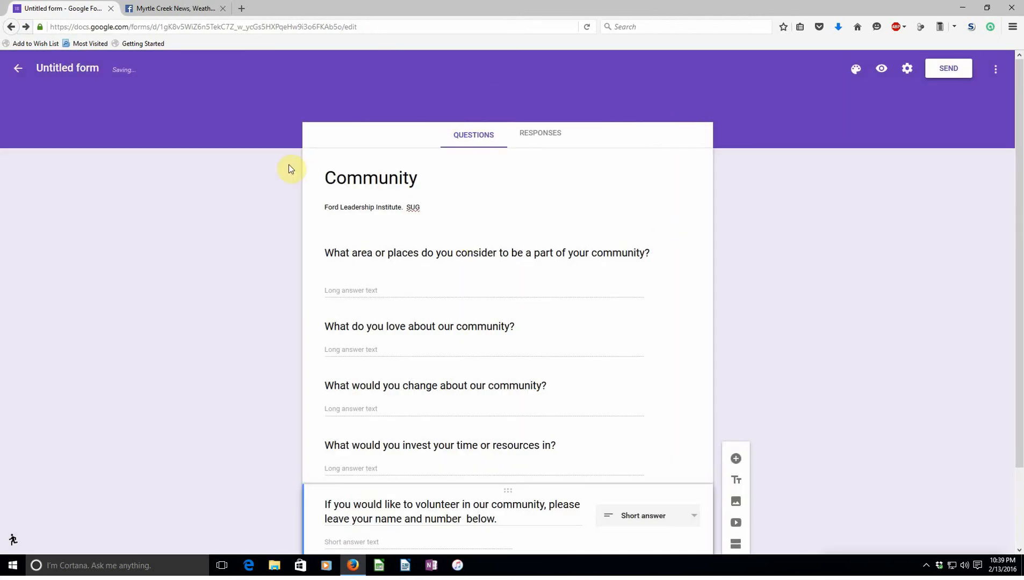
Switch to the Myrtle Creek News, Weather & Events page on Facebook and examine the post sharing the Community form.
left_click(150, 8)
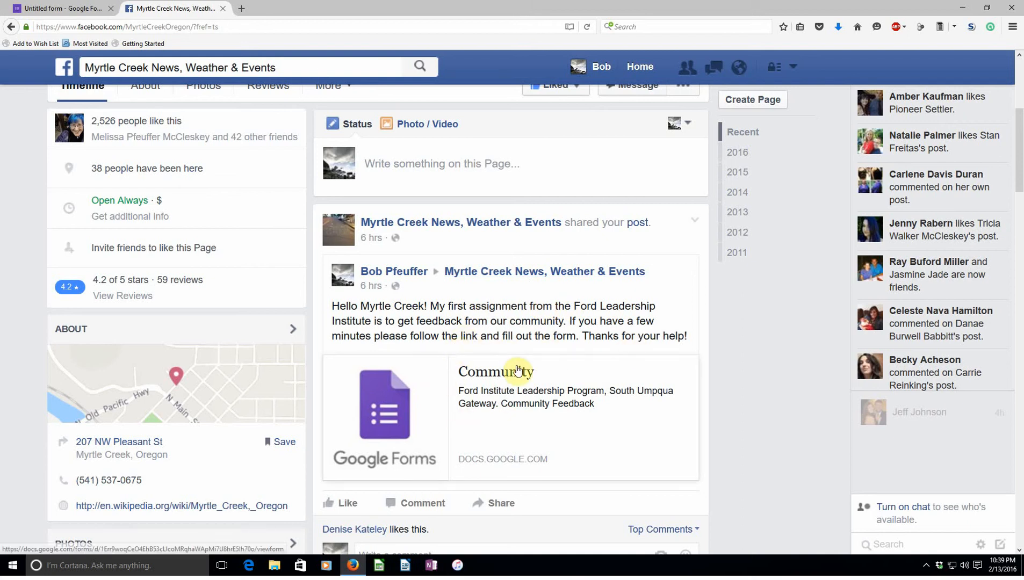
scroll(558, 398, "down", 3)
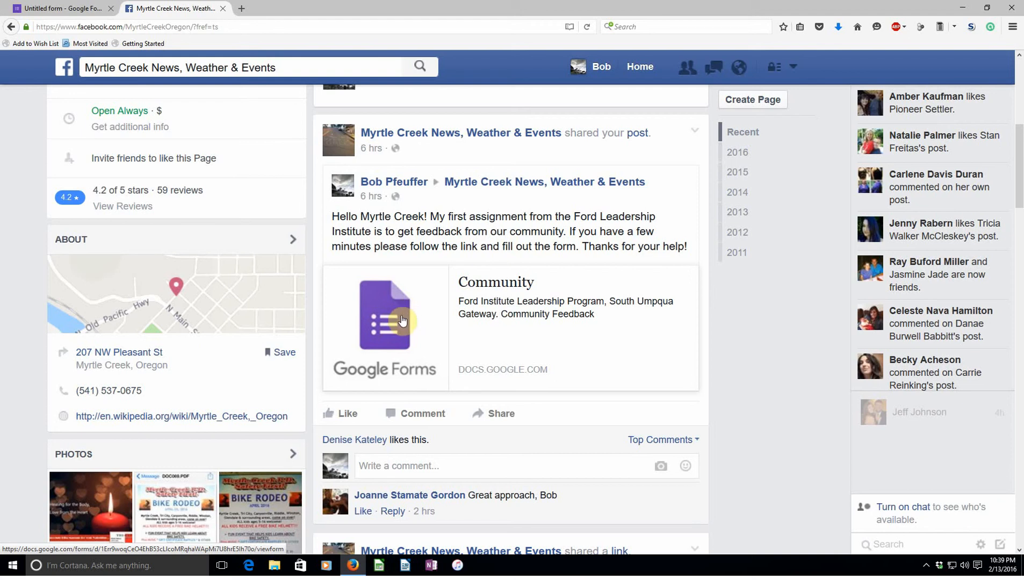
scroll(480, 388, "up", 3)
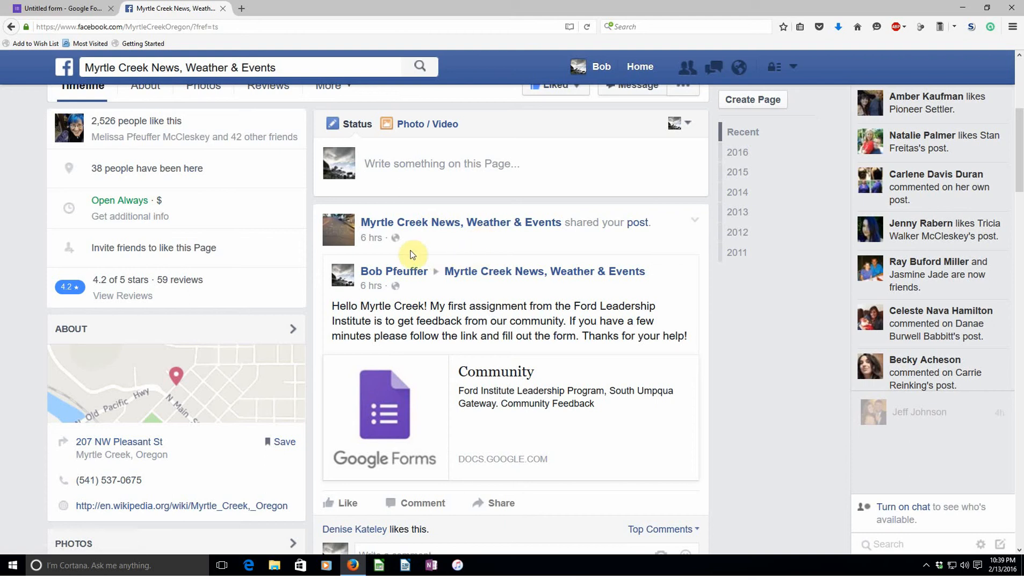
scroll(450, 286, "up", 3)
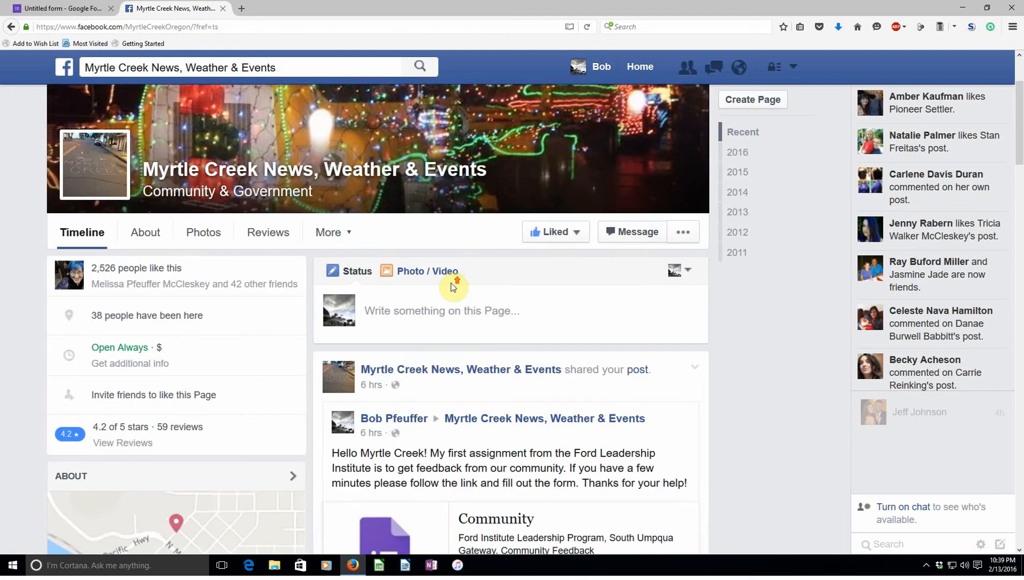
scroll(452, 286, "down", 3)
scroll(500, 317, "up", 2)
scroll(499, 317, "up", 2)
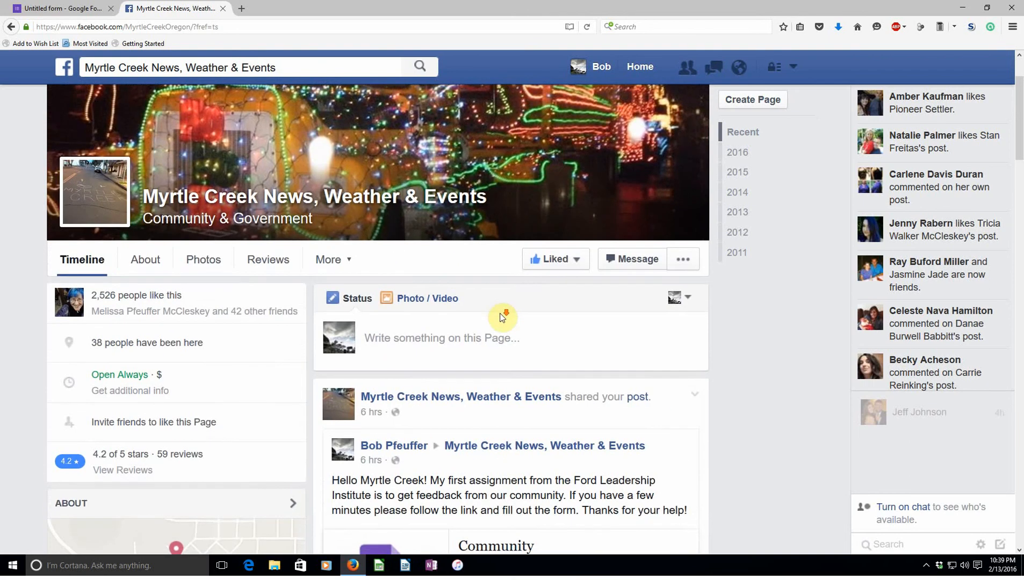
scroll(500, 314, "down", 2)
mouse_move(479, 317)
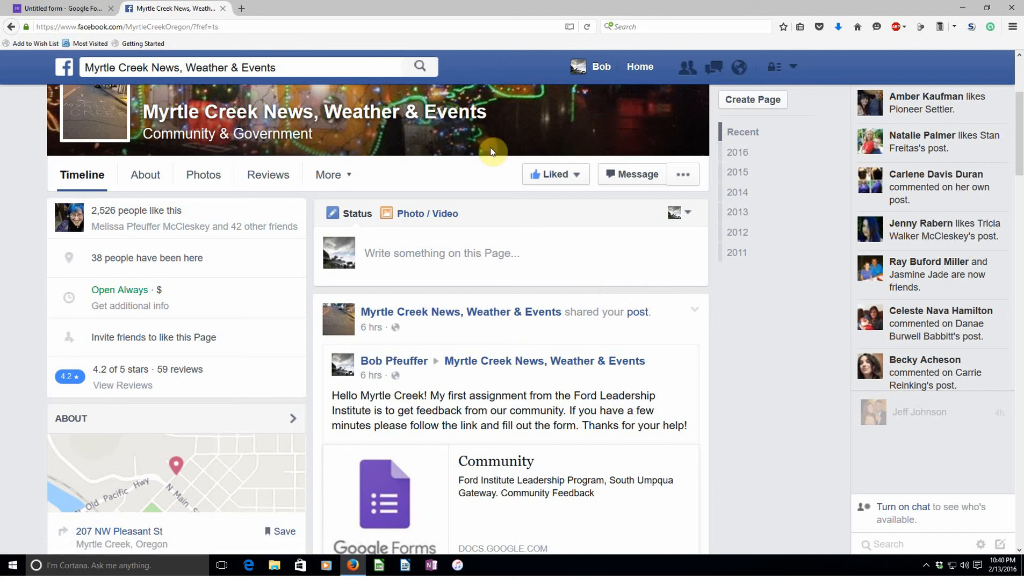
Return to the Google Forms home page and remove the newly built Community form from the recent forms.
left_click(54, 10)
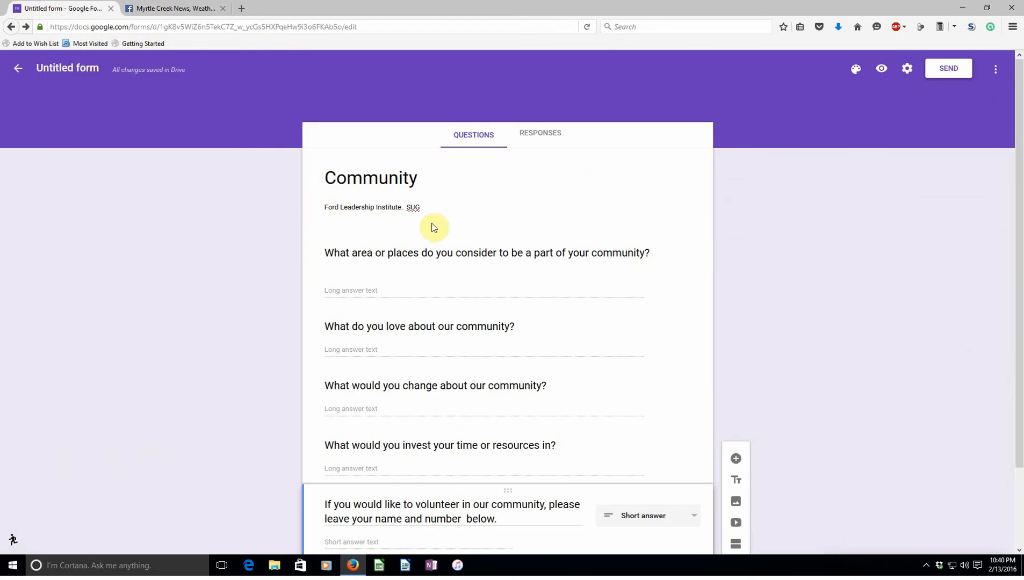
left_click(17, 73)
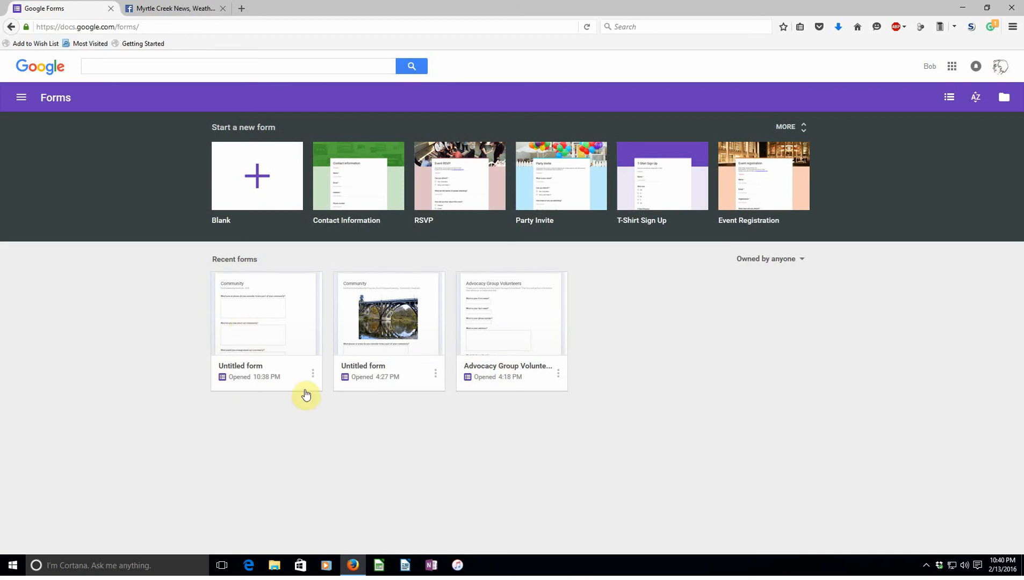
left_click(313, 373)
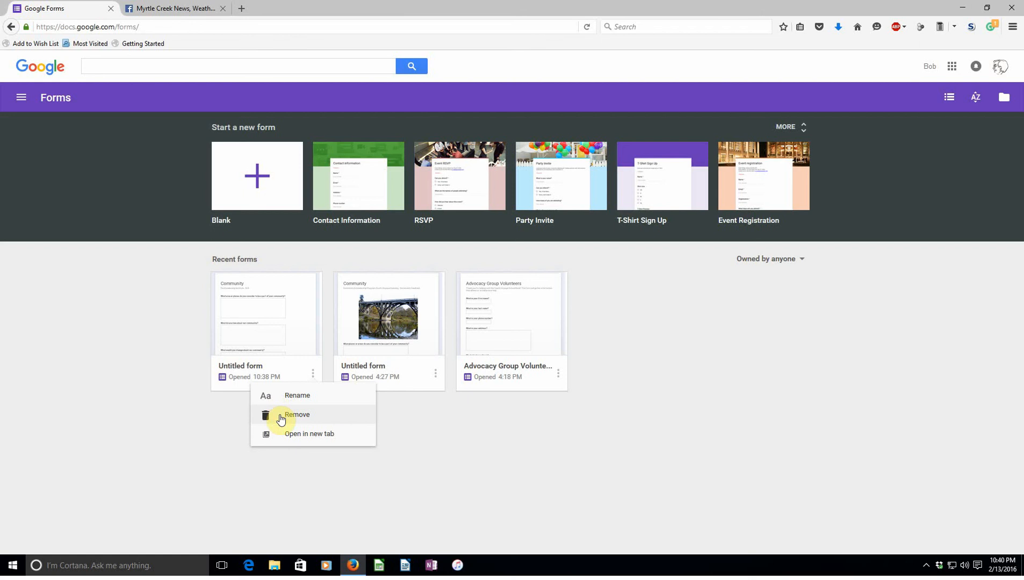
left_click(281, 420)
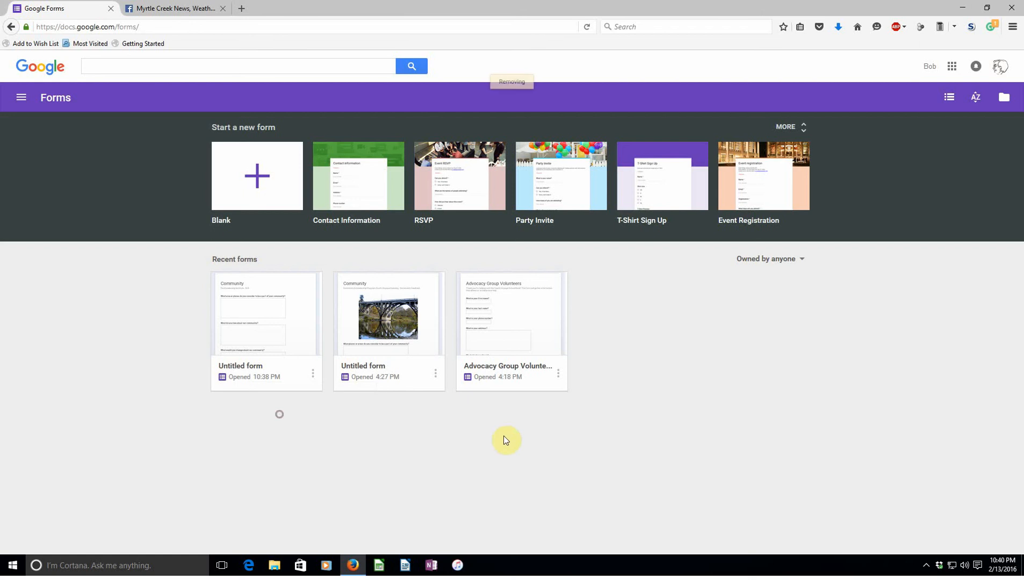
Open the earlier Community form with the bridge image and review the summary of its collected responses.
left_click(256, 322)
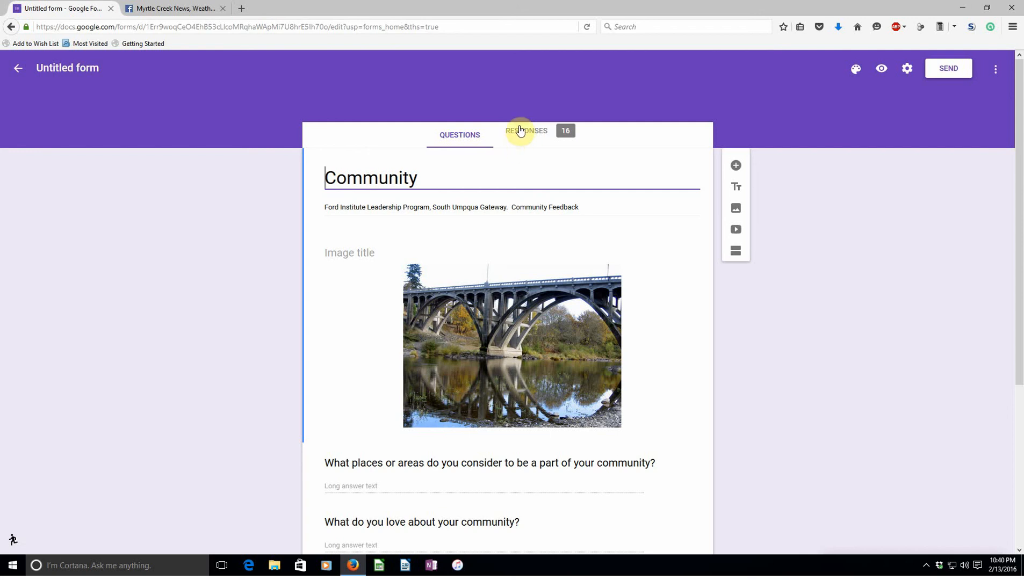
left_click(520, 130)
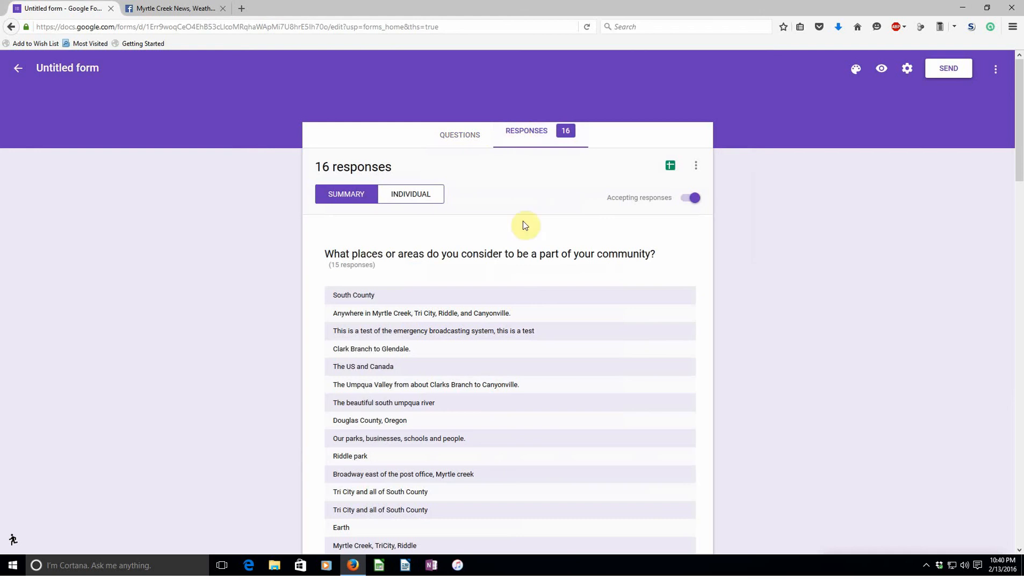
scroll(499, 305, "down", 2)
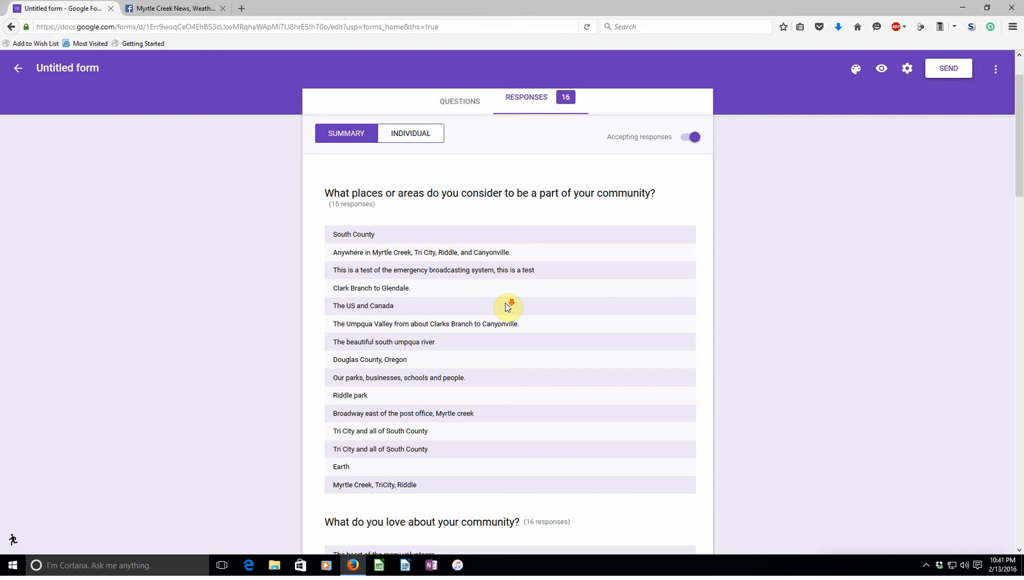
scroll(505, 304, "down", 4)
scroll(505, 306, "down", 1)
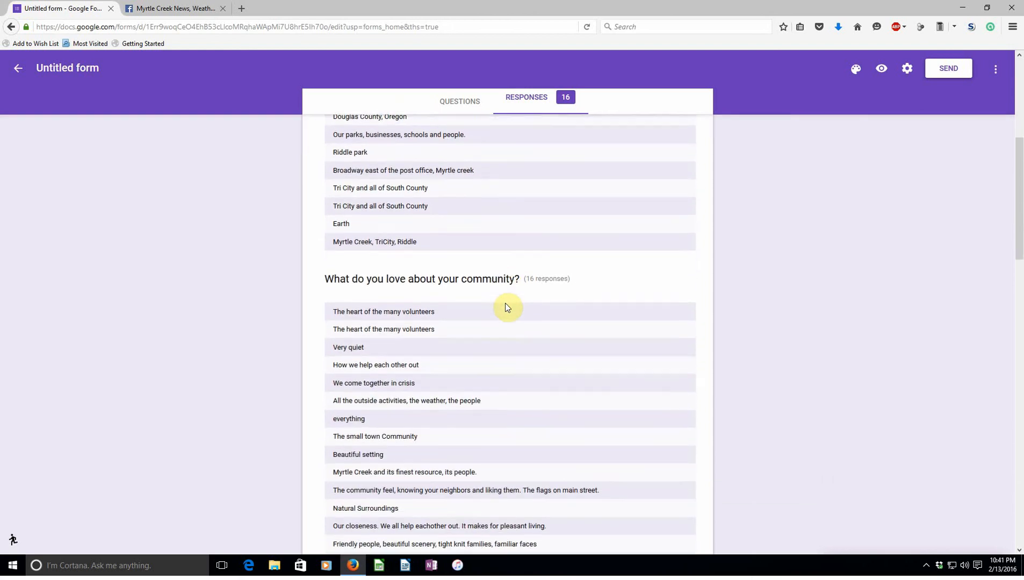
scroll(505, 306, "down", 1)
scroll(505, 304, "up", 7)
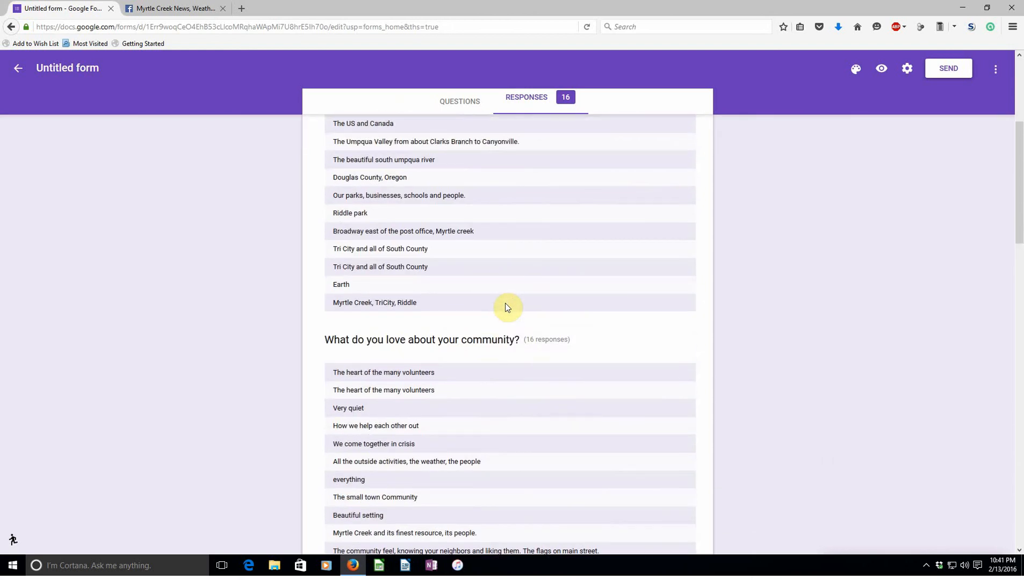